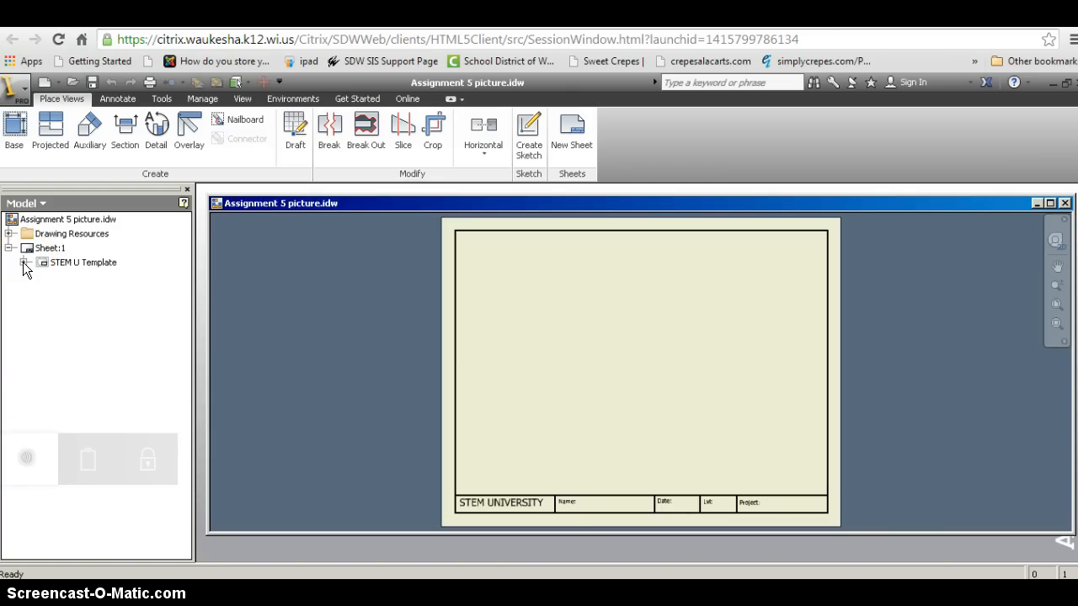
- Fill in the title block's field text with the author's name, date 11/12, level Teacher and project #5 I.T
{"action": "left_click", "coordinate": [61, 276]}
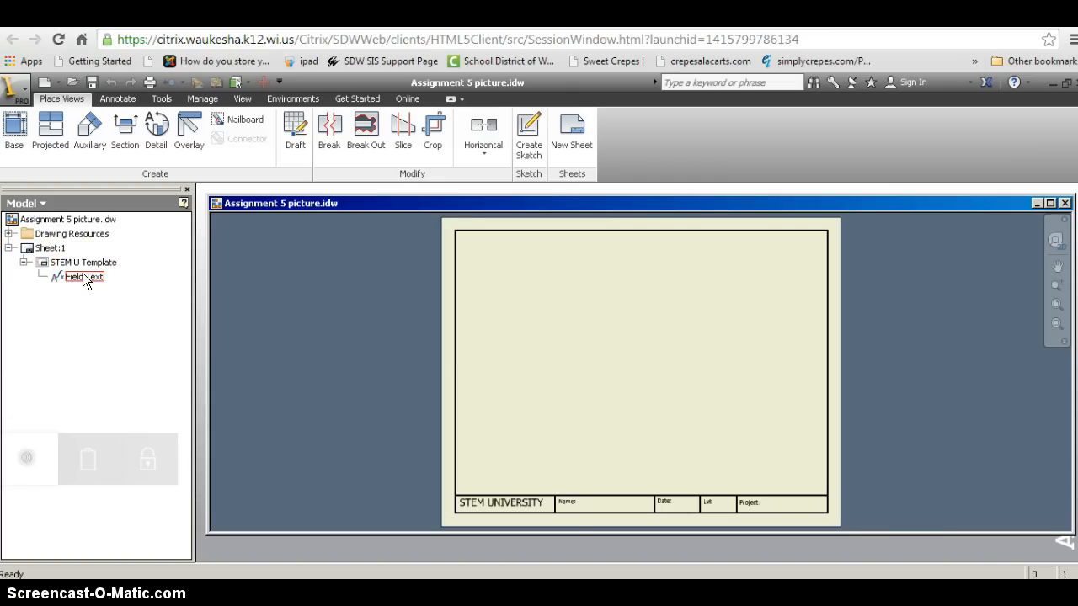
{"action": "left_click", "coordinate": [84, 278]}
{"action": "right_click", "coordinate": [84, 278]}
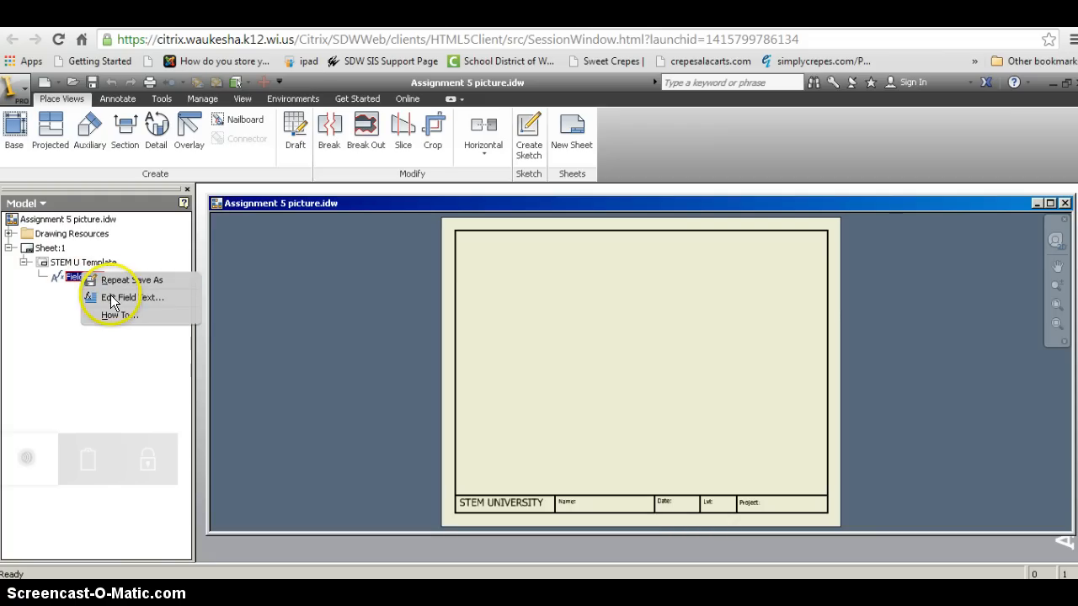
{"action": "left_click", "coordinate": [110, 296]}
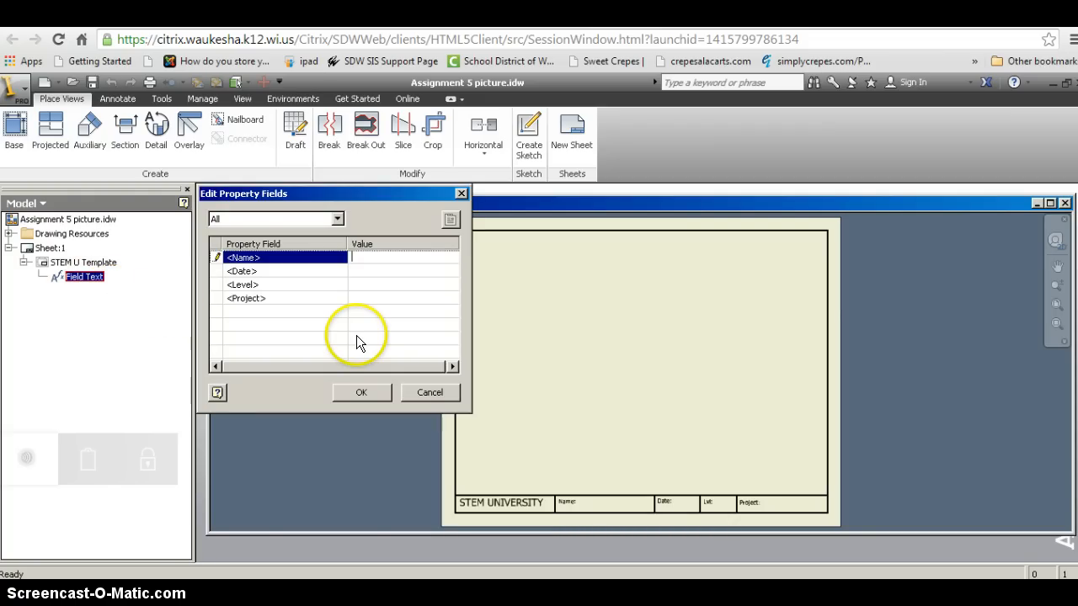
{"action": "type", "text": "Mr. H"}
{"action": "key", "text": "Return"}
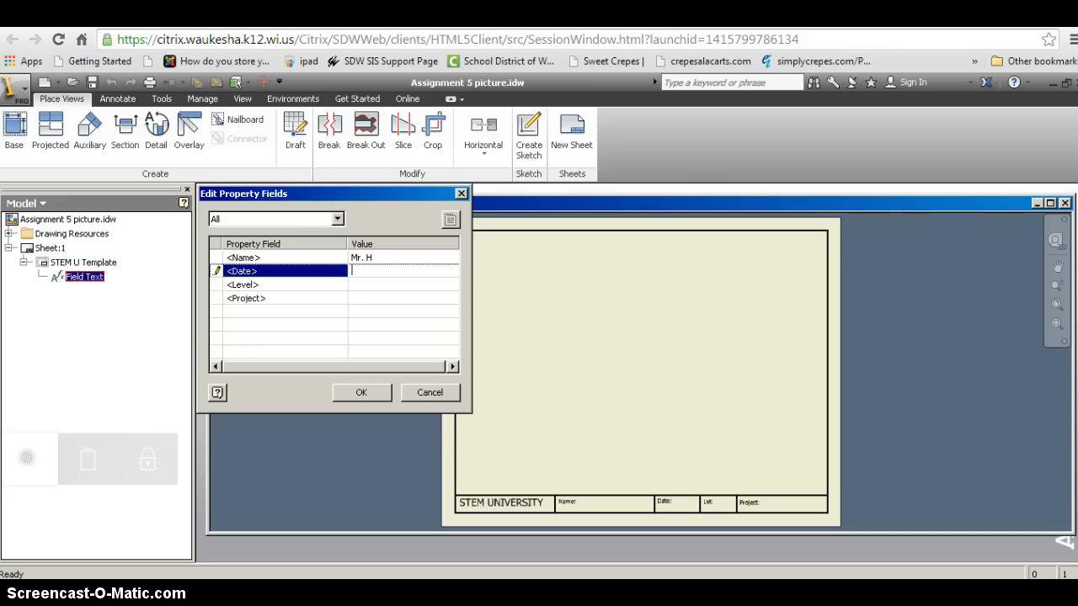
{"action": "type", "text": "11/12"}
{"action": "key", "text": "Return"}
{"action": "type", "text": "Teacher"}
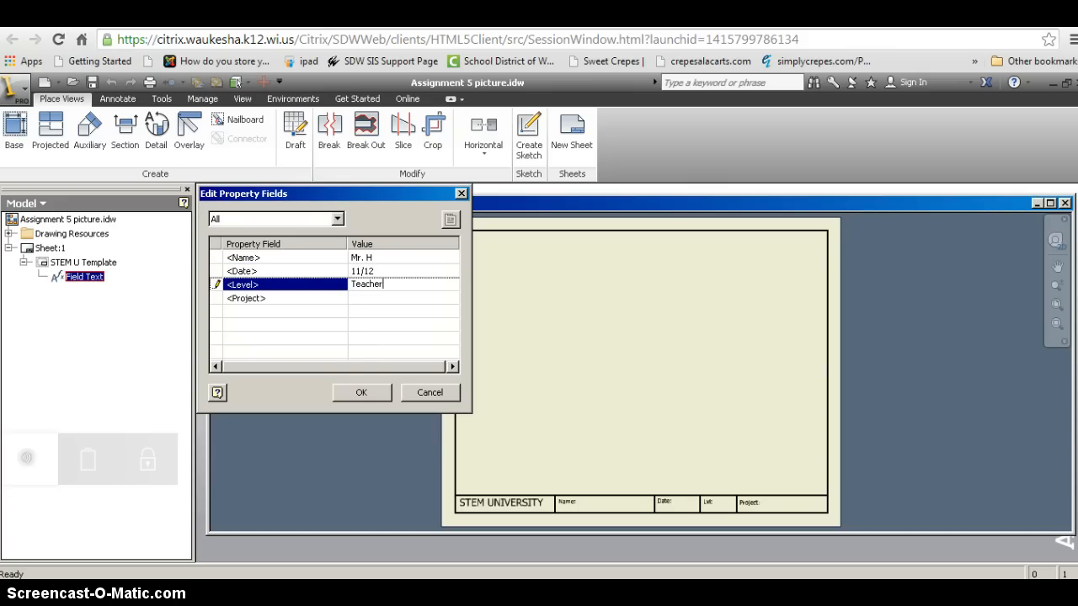
{"action": "key", "text": "Return"}
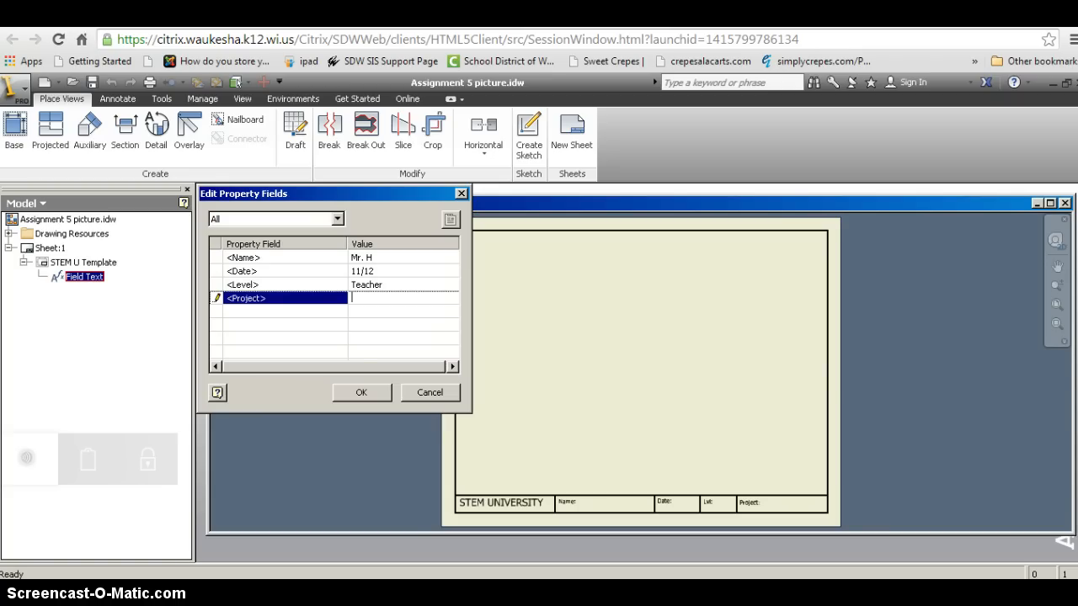
{"action": "type", "text": "#5 I.T."}
{"action": "left_click", "coordinate": [351, 393]}
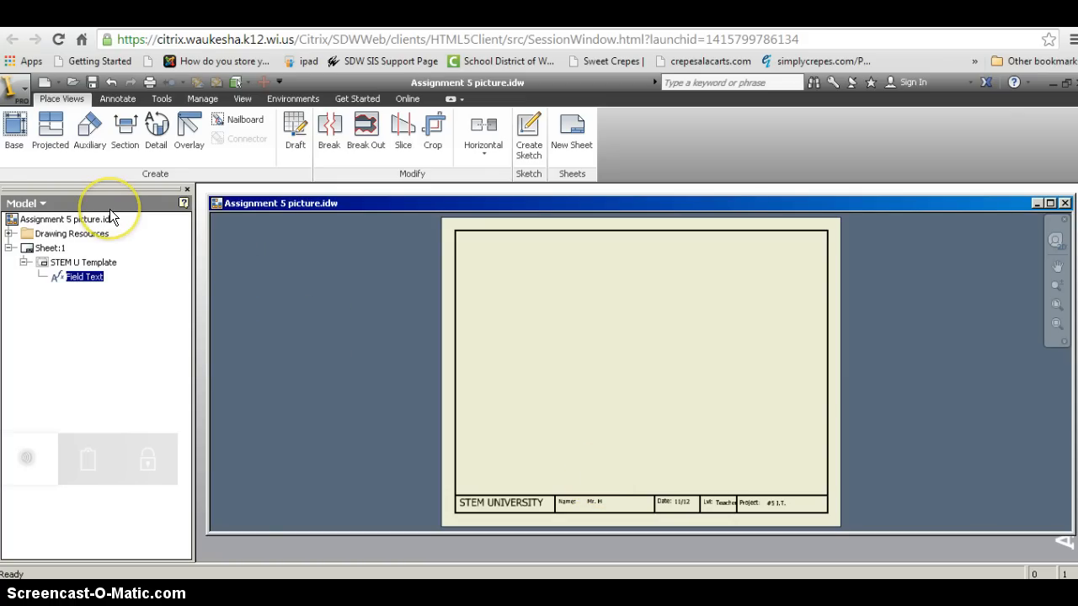
- Start a base view that uses the part file shape.ipt as its source
{"action": "left_click", "coordinate": [14, 131]}
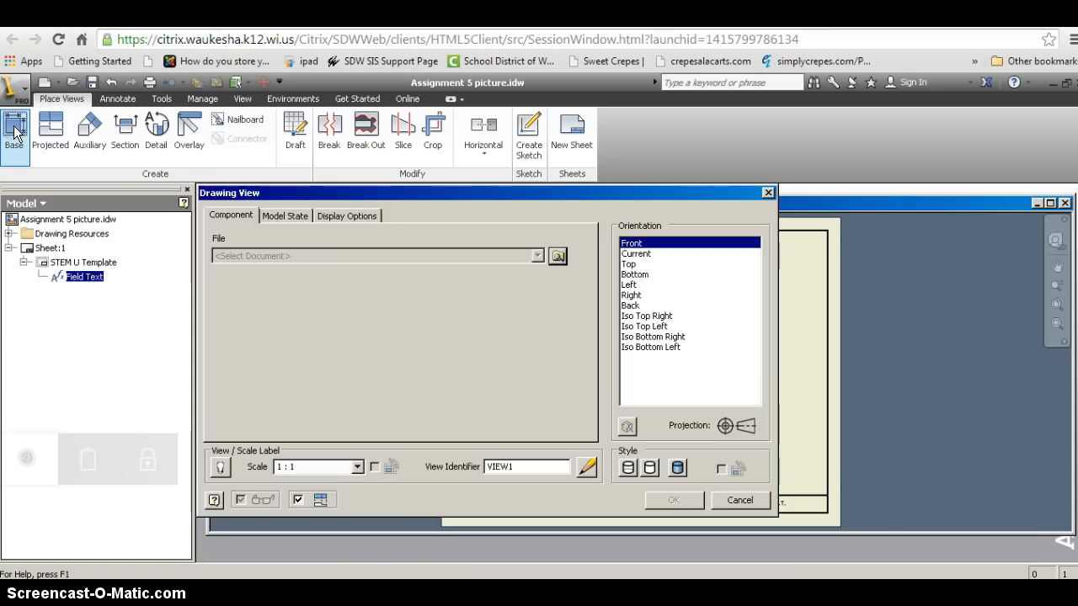
{"action": "left_click", "coordinate": [558, 257]}
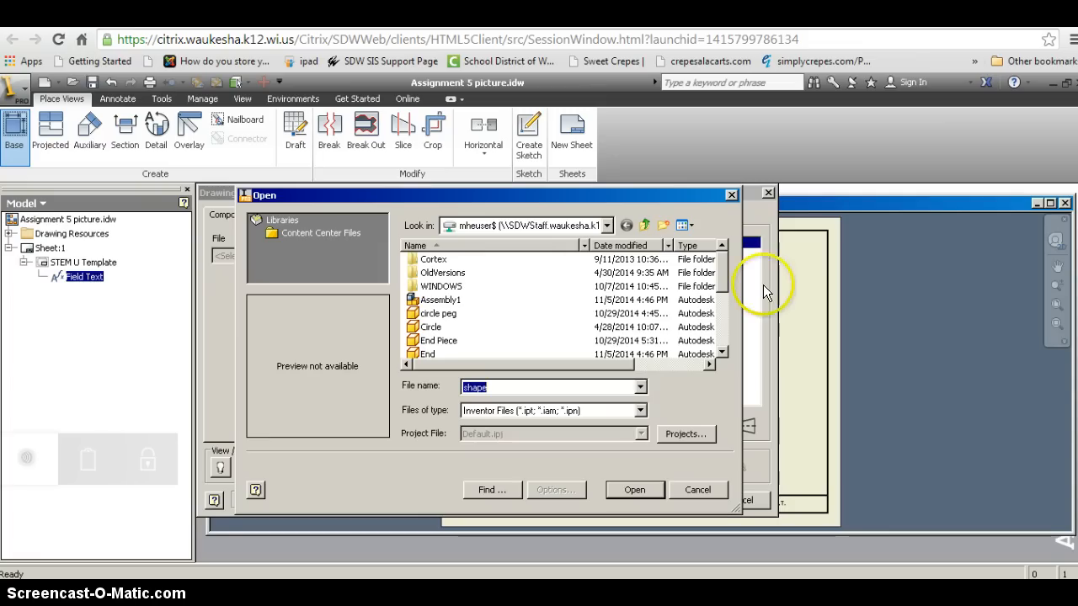
{"action": "left_click_drag", "start_coordinate": [726, 268], "coordinate": [718, 337]}
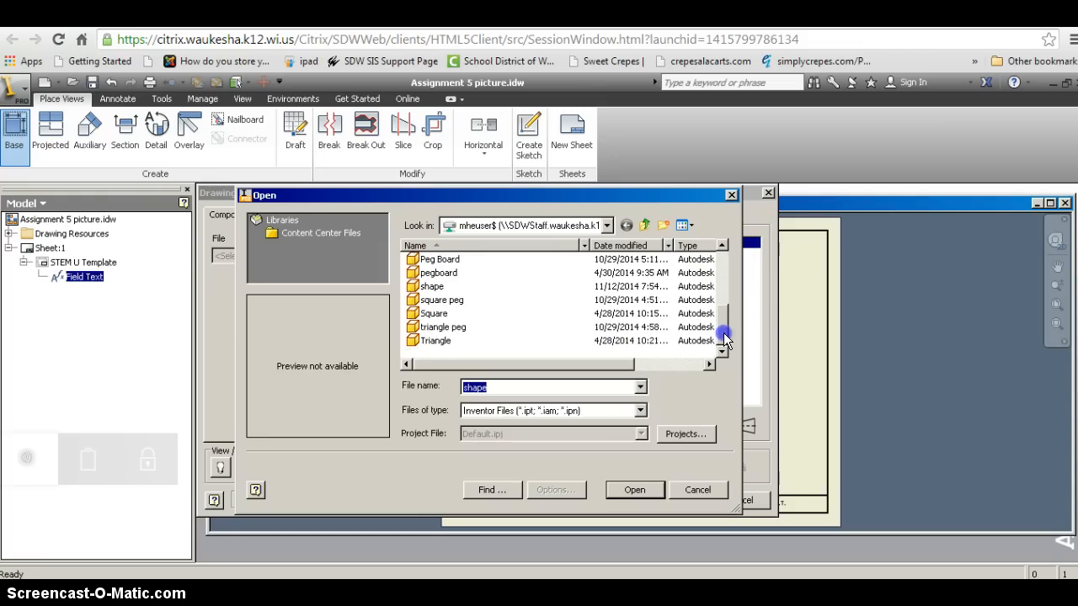
{"action": "left_click", "coordinate": [430, 287]}
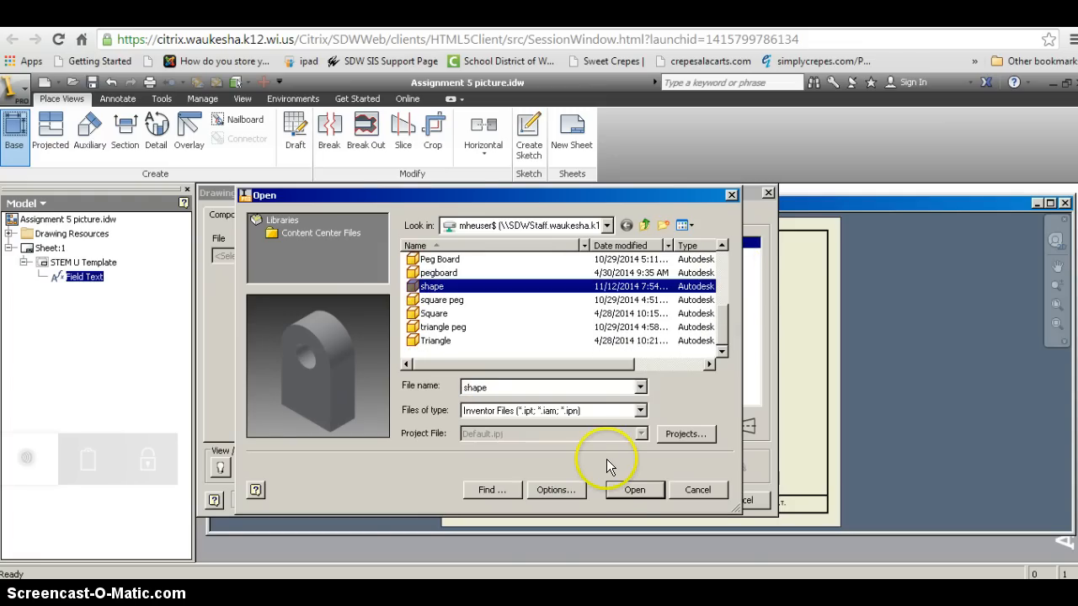
{"action": "left_click", "coordinate": [629, 493]}
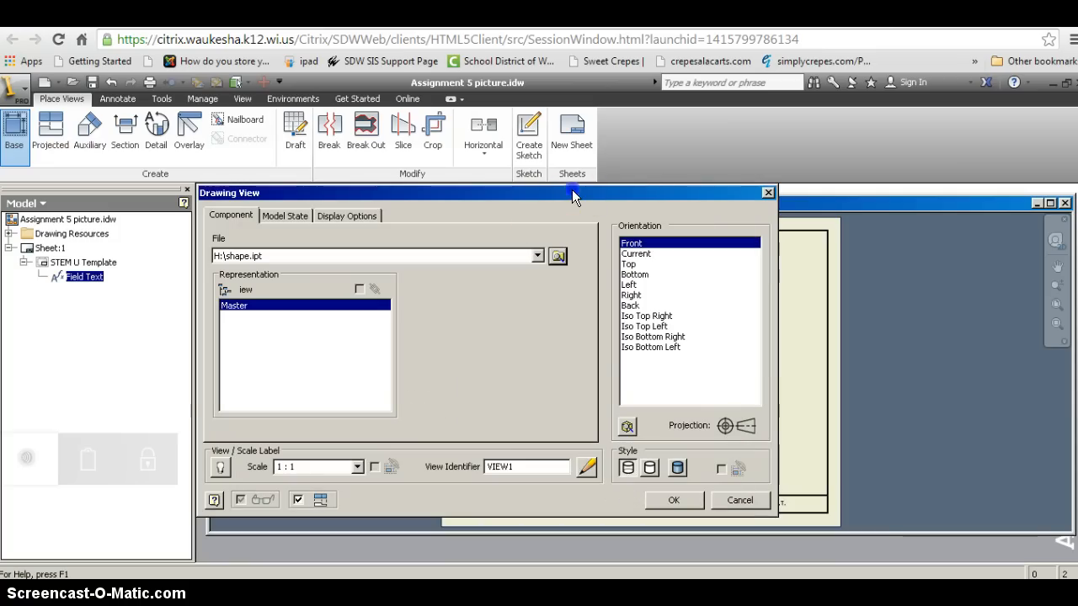
- Set the view scale to 1/2 and place the front view in the lower-left area of the sheet
{"action": "left_click_drag", "start_coordinate": [572, 190], "coordinate": [389, 81]}
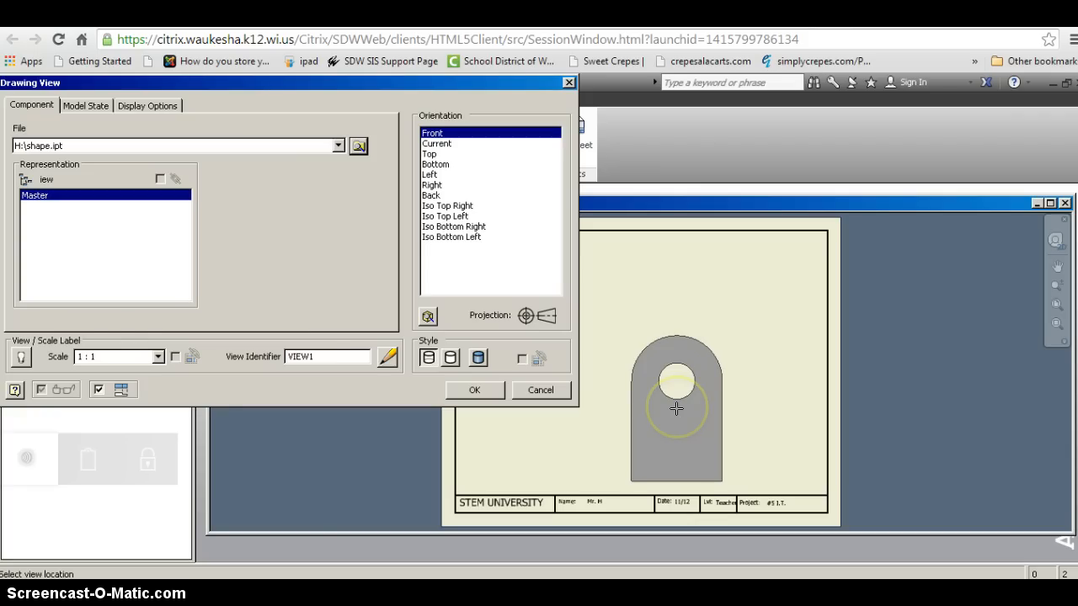
{"action": "left_click", "coordinate": [158, 357]}
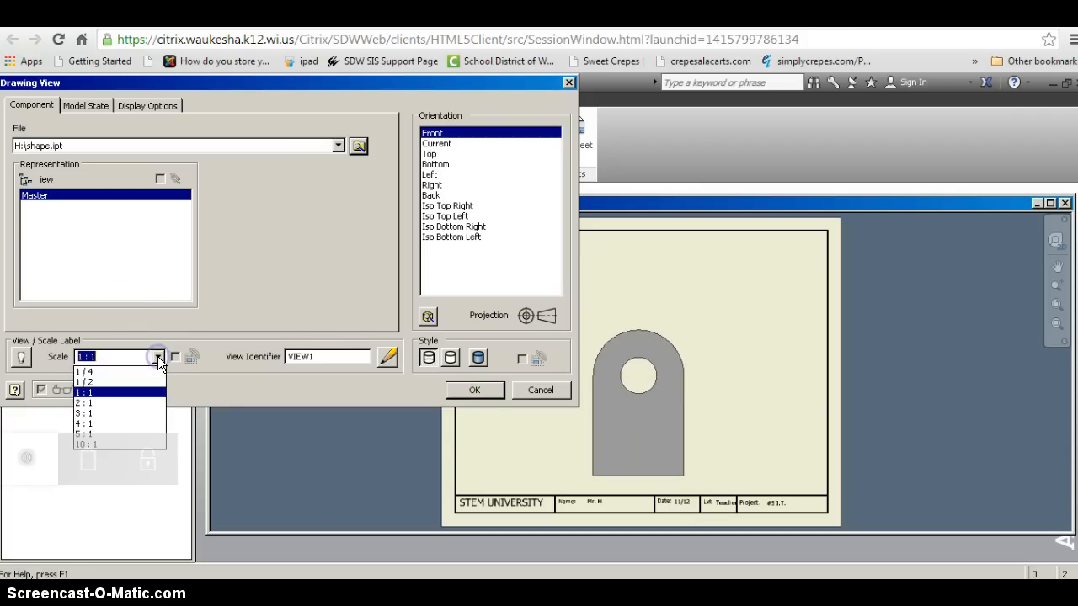
{"action": "left_click", "coordinate": [147, 382]}
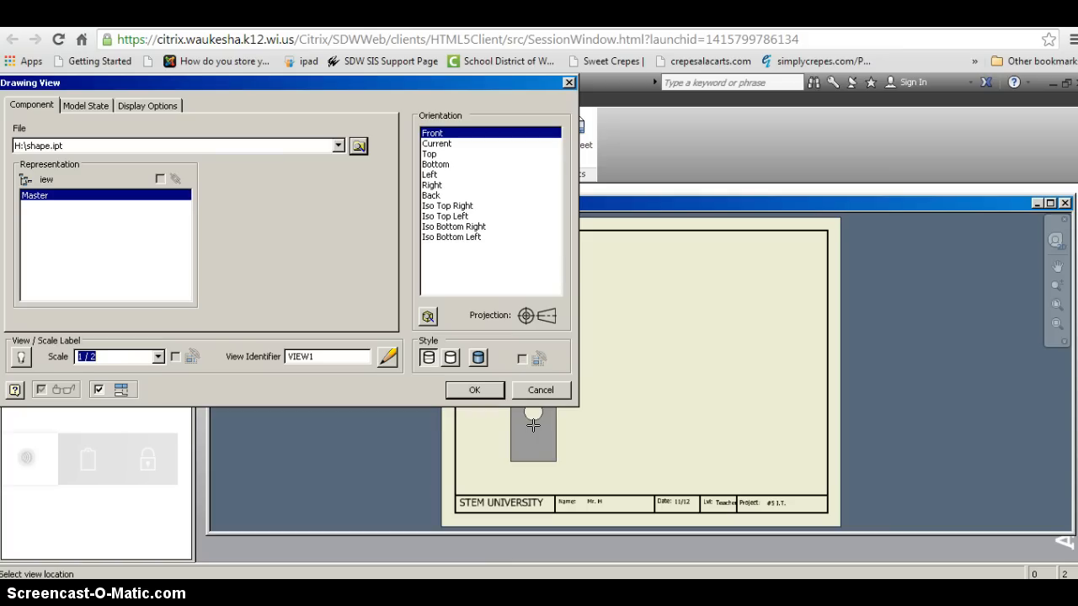
{"action": "left_click", "coordinate": [533, 426]}
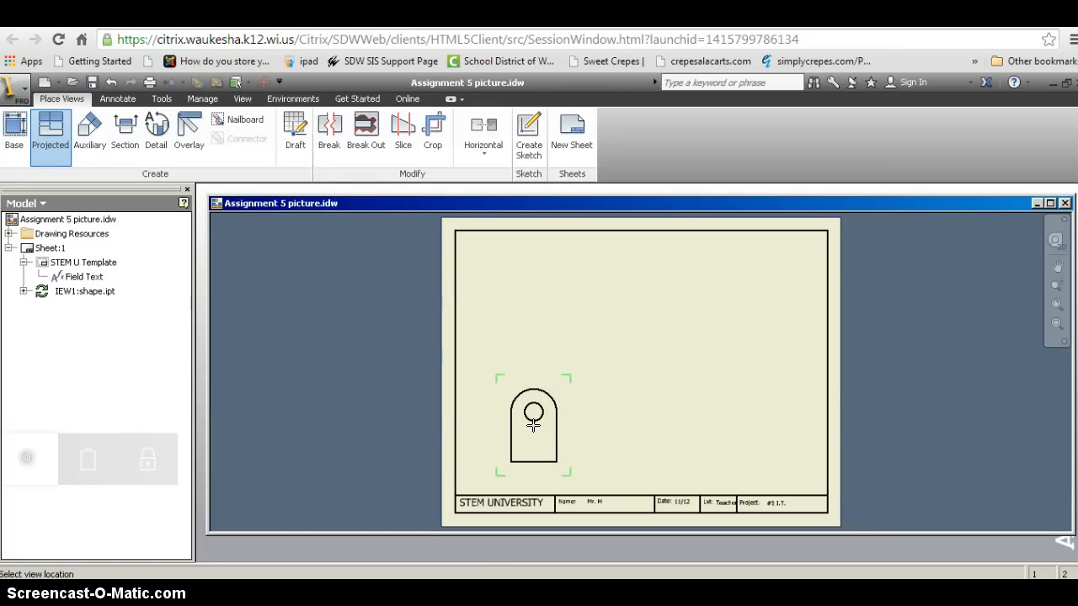
- Project a top view above the front view and a side view to its right
{"action": "left_click_drag", "start_coordinate": [533, 425], "coordinate": [529, 263]}
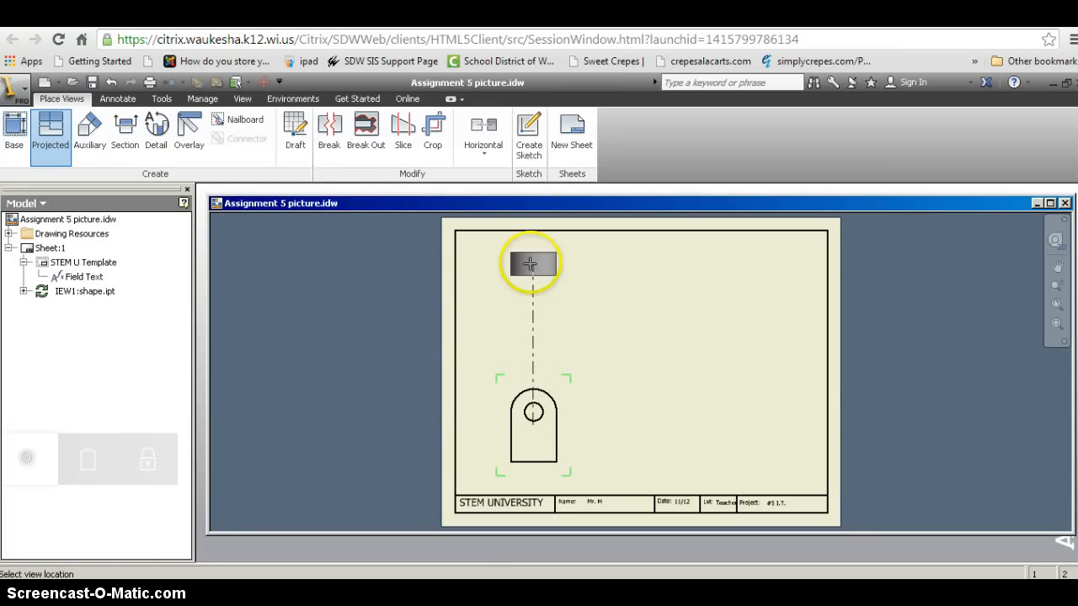
{"action": "left_click", "coordinate": [530, 264]}
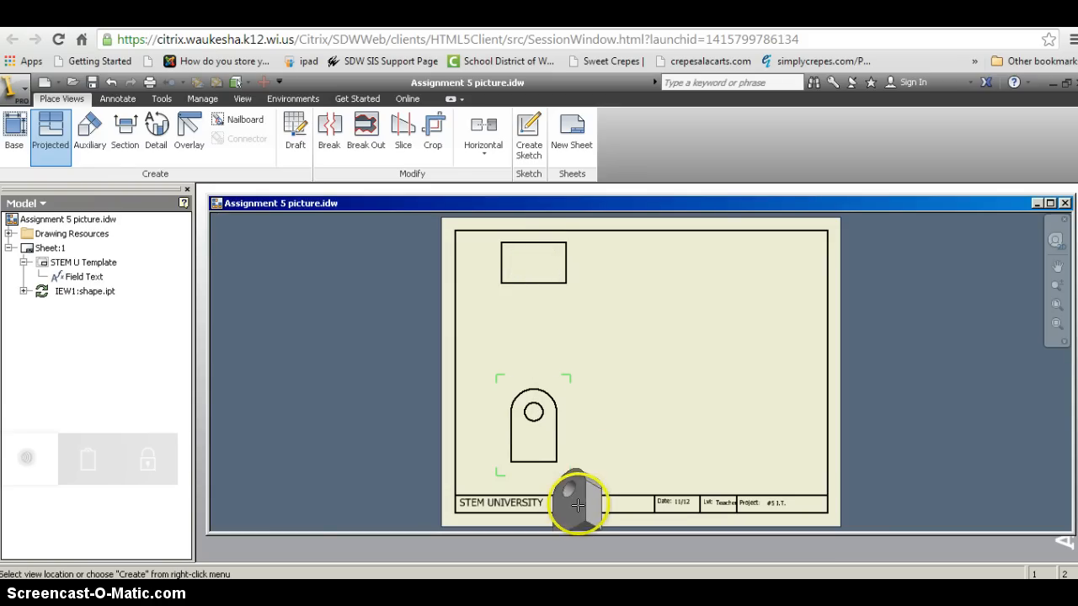
{"action": "mouse_move", "coordinate": [578, 505]}
{"action": "left_mouse_down"}
{"action": "mouse_move", "coordinate": [686, 423]}
{"action": "mouse_move", "coordinate": [738, 426]}
{"action": "left_mouse_up"}
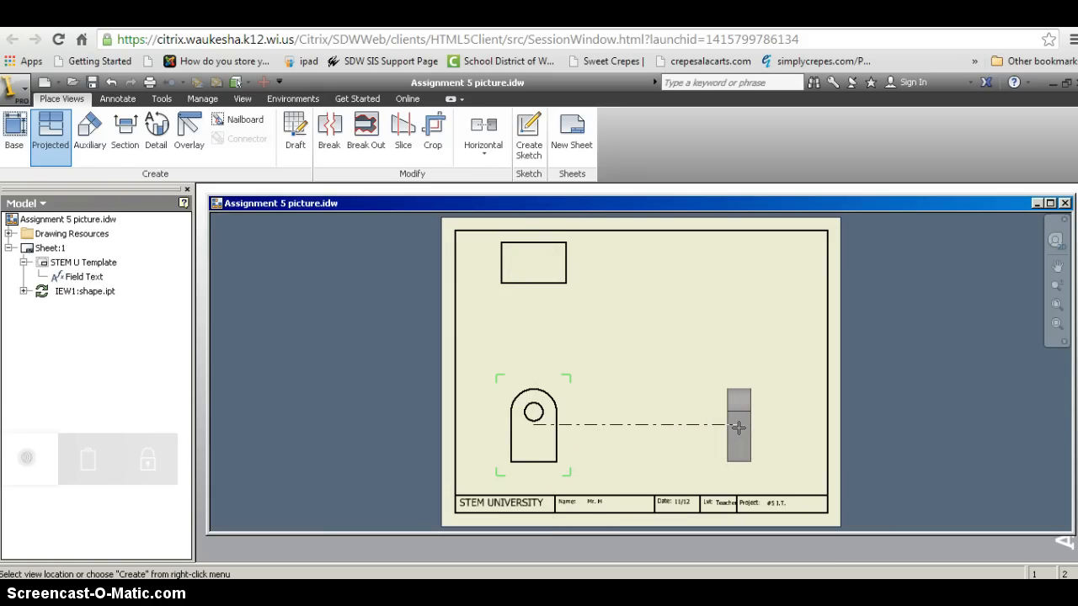
{"action": "left_click", "coordinate": [738, 426]}
- Place an isometric projection in the sheet's upper-right corner and create all the projected views
{"action": "mouse_move", "coordinate": [737, 426]}
{"action": "left_mouse_down"}
{"action": "mouse_move", "coordinate": [738, 314]}
{"action": "mouse_move", "coordinate": [721, 270]}
{"action": "mouse_move", "coordinate": [610, 268]}
{"action": "left_mouse_up"}
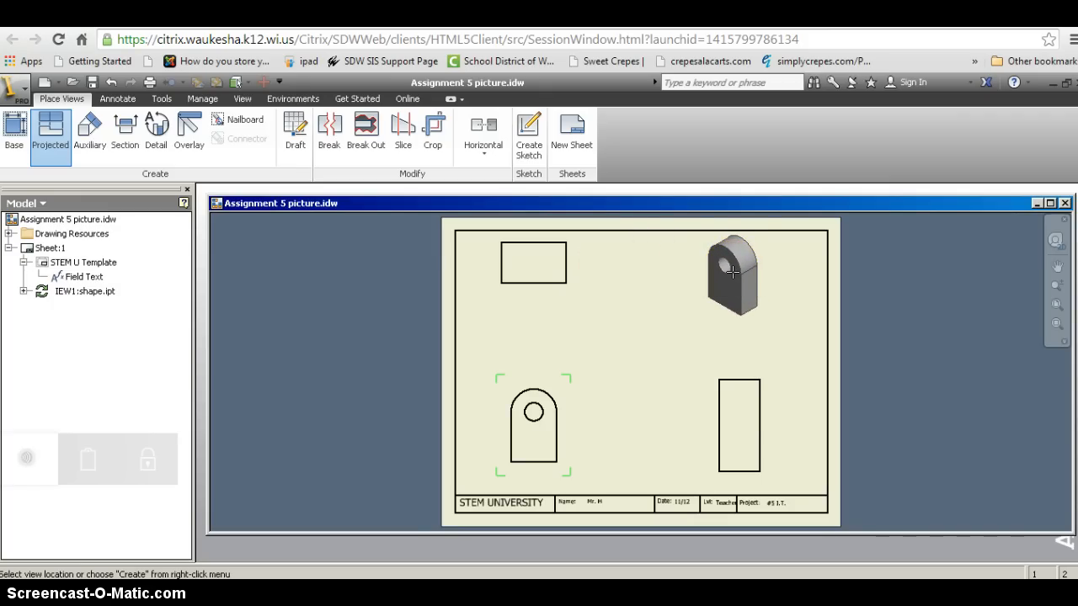
{"action": "left_click", "coordinate": [731, 271]}
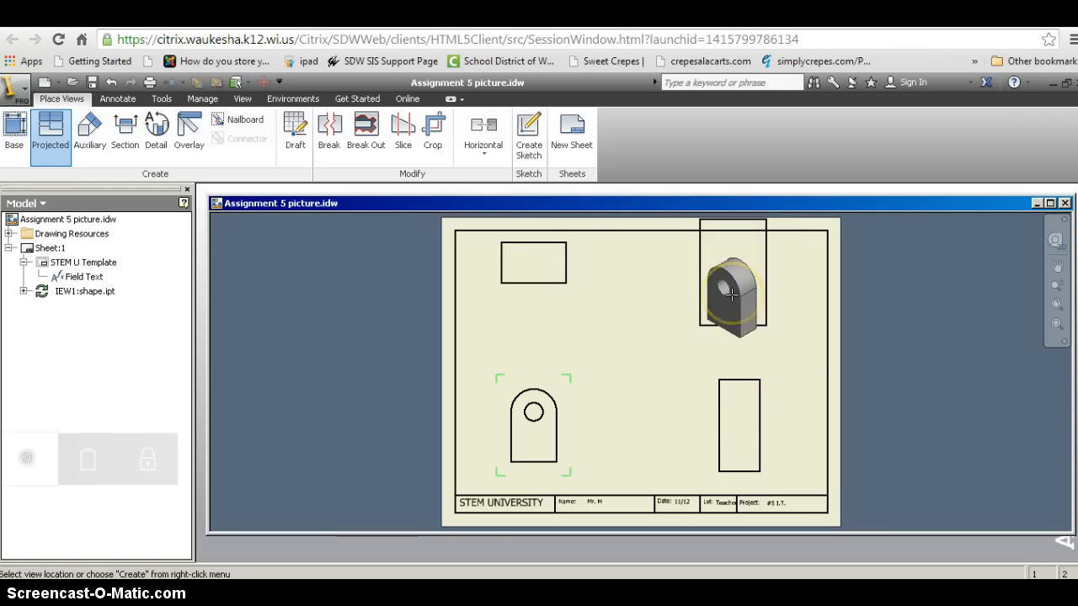
{"action": "right_click", "coordinate": [732, 294]}
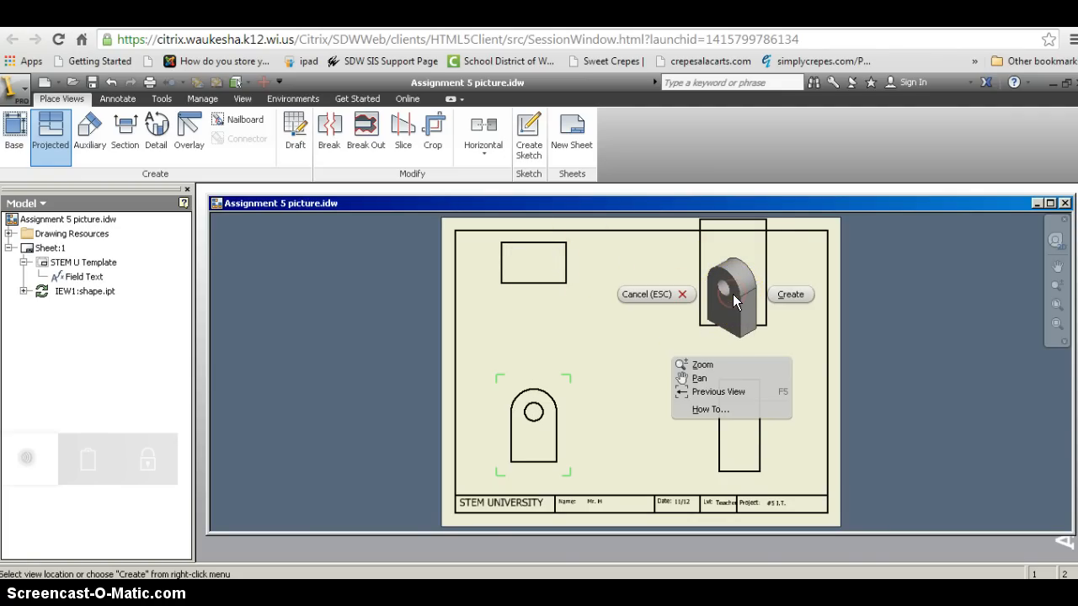
{"action": "left_click", "coordinate": [783, 294]}
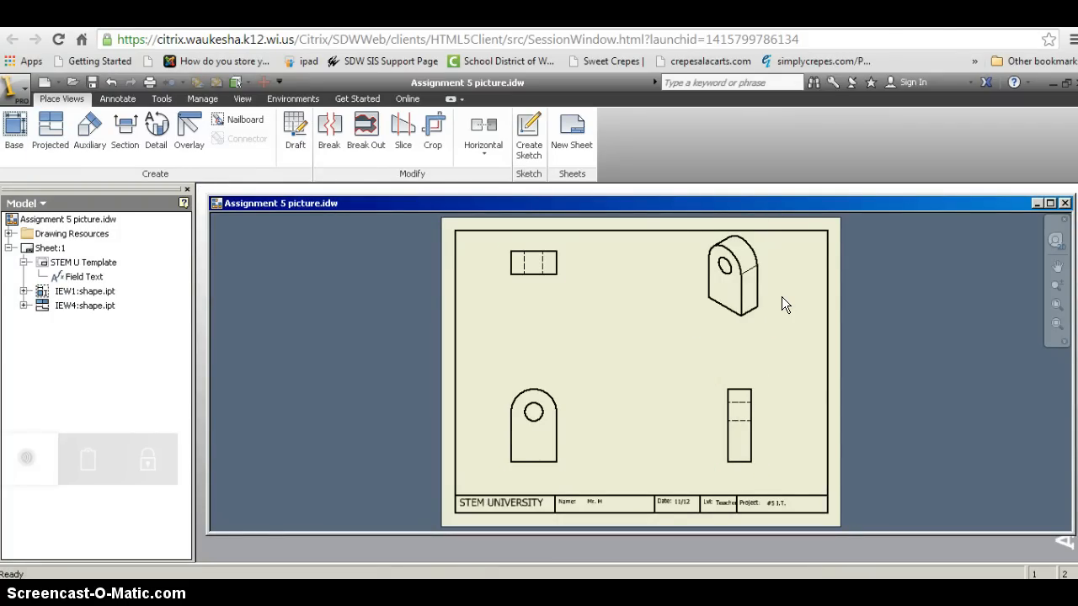
- Change the isometric view's display style to shaded
{"action": "left_click", "coordinate": [733, 294]}
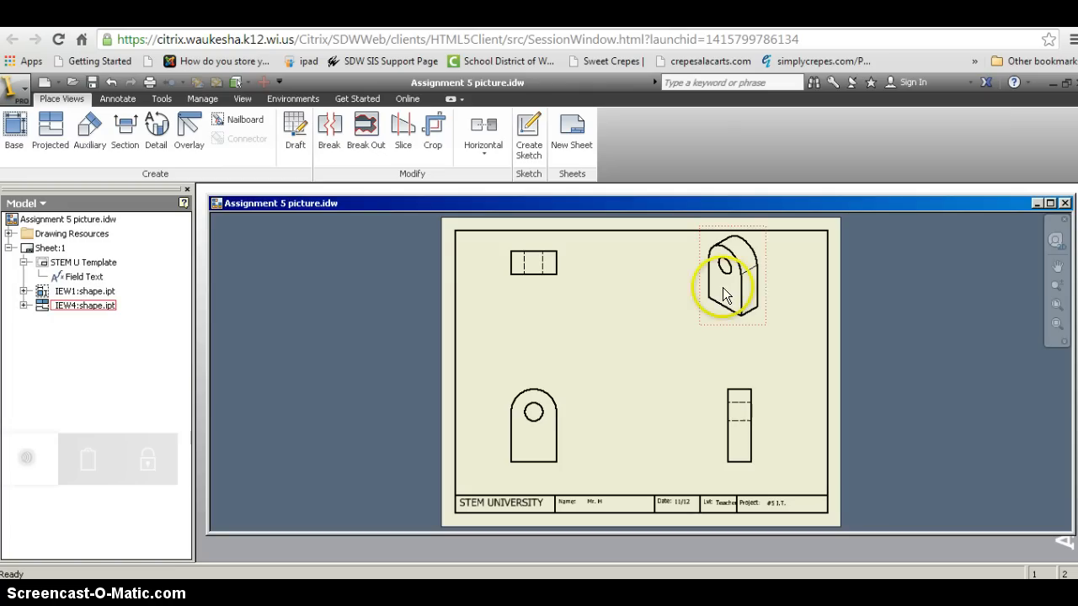
{"action": "left_click", "coordinate": [723, 292]}
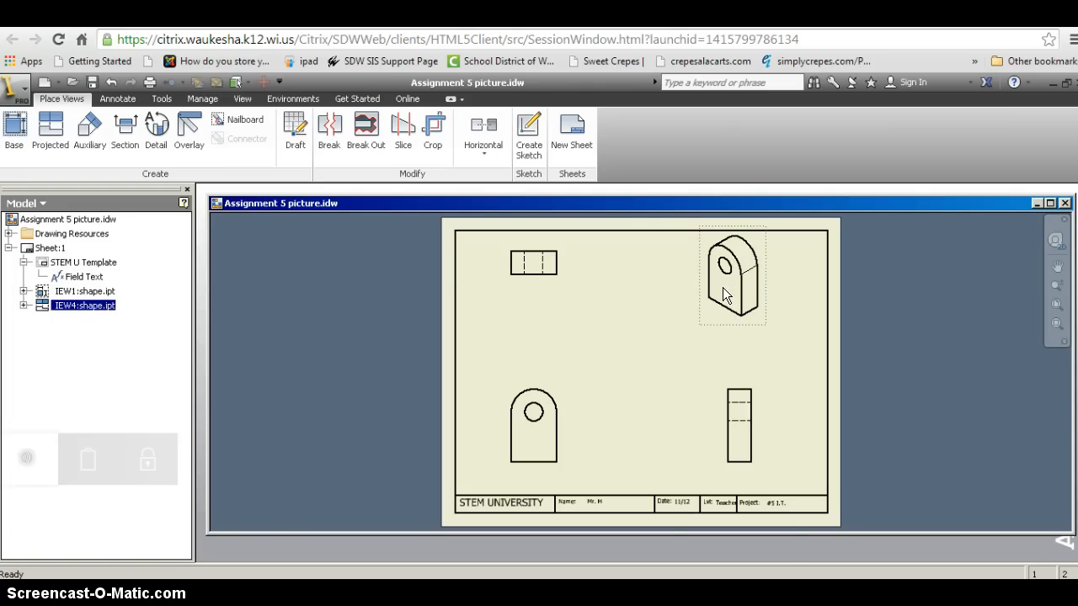
{"action": "right_click", "coordinate": [722, 287]}
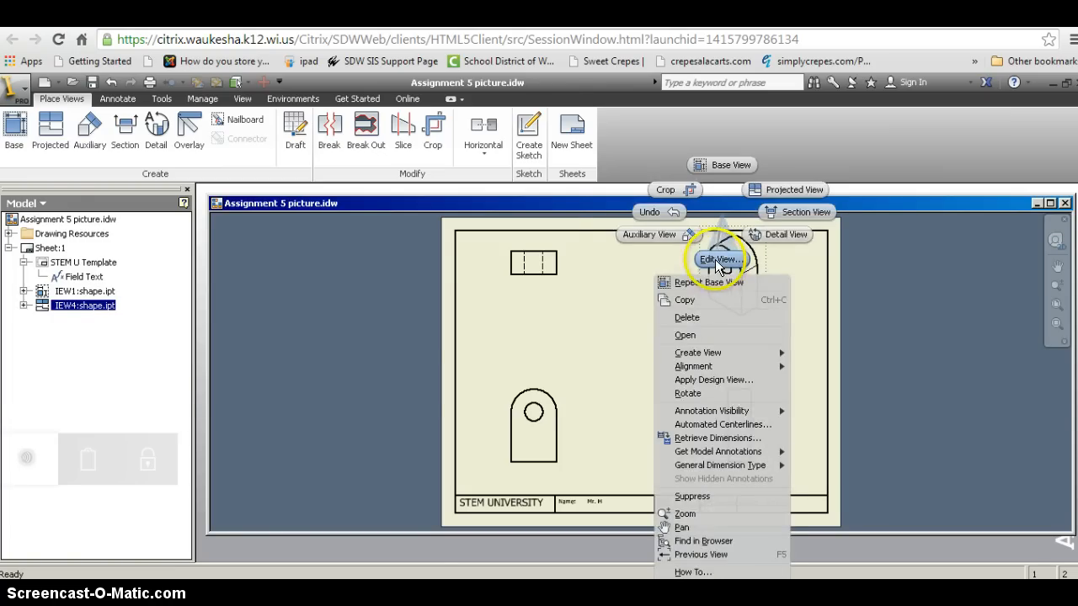
{"action": "left_click", "coordinate": [718, 264]}
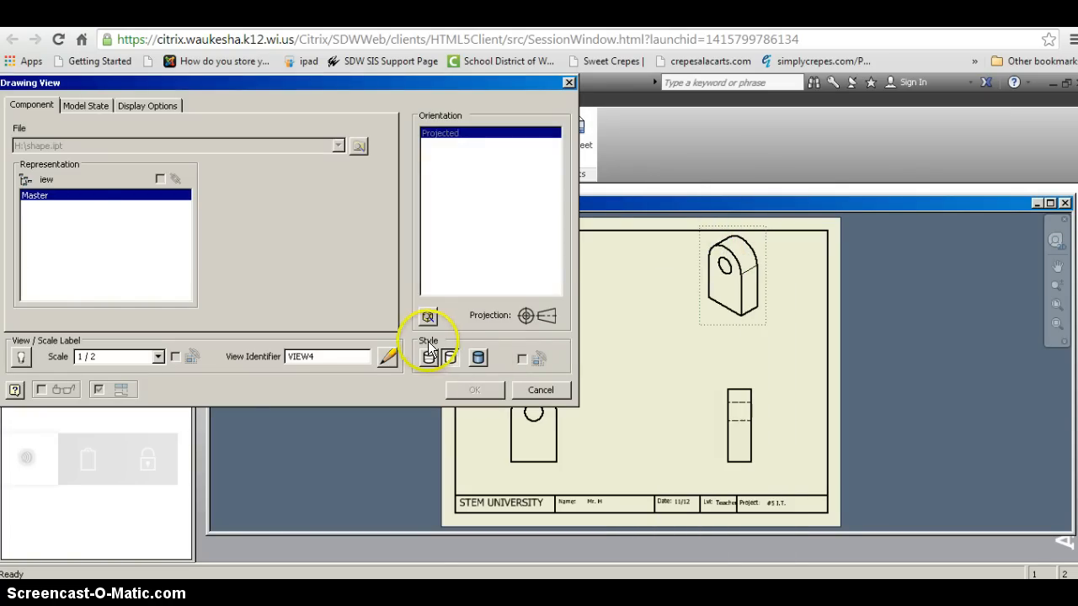
{"action": "left_click", "coordinate": [476, 358]}
{"action": "left_click", "coordinate": [475, 389]}
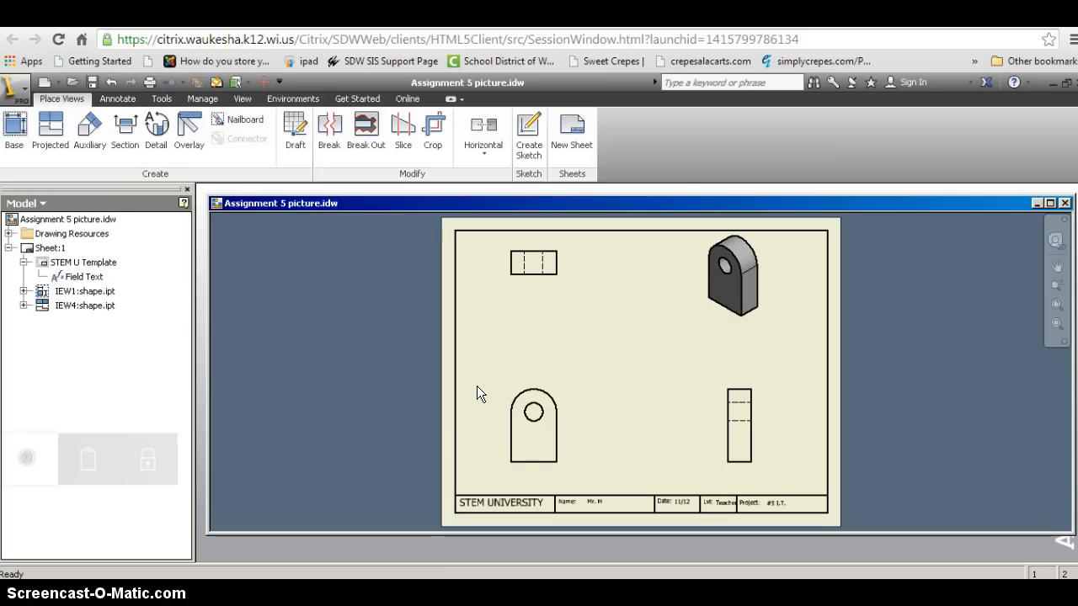
{"action": "left_click", "coordinate": [722, 269]}
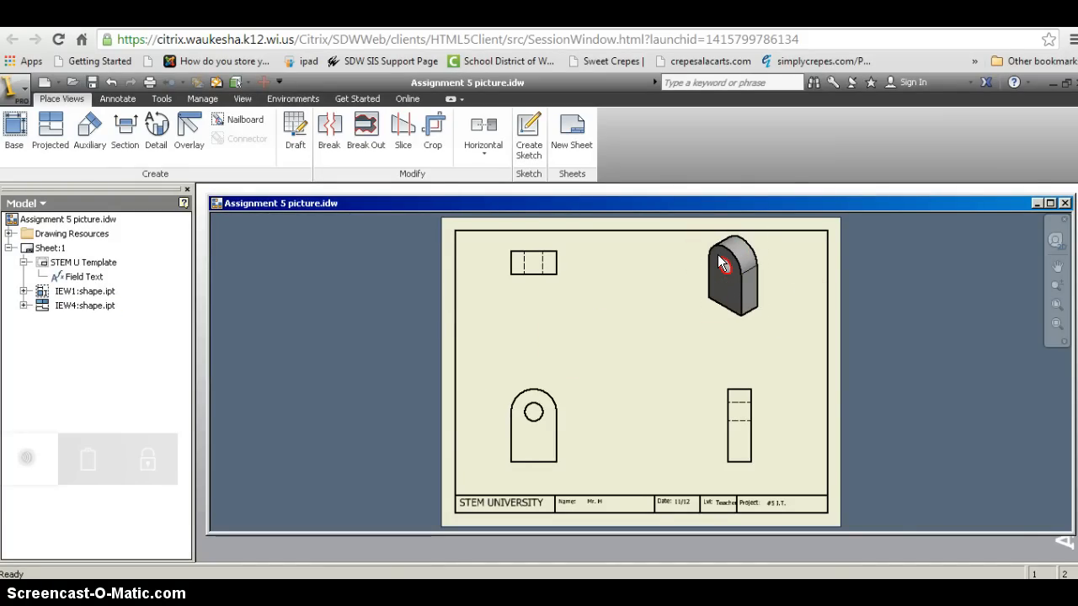
{"action": "left_click", "coordinate": [643, 403]}
- Add the text label TOP beneath the top view
{"action": "left_click", "coordinate": [119, 99]}
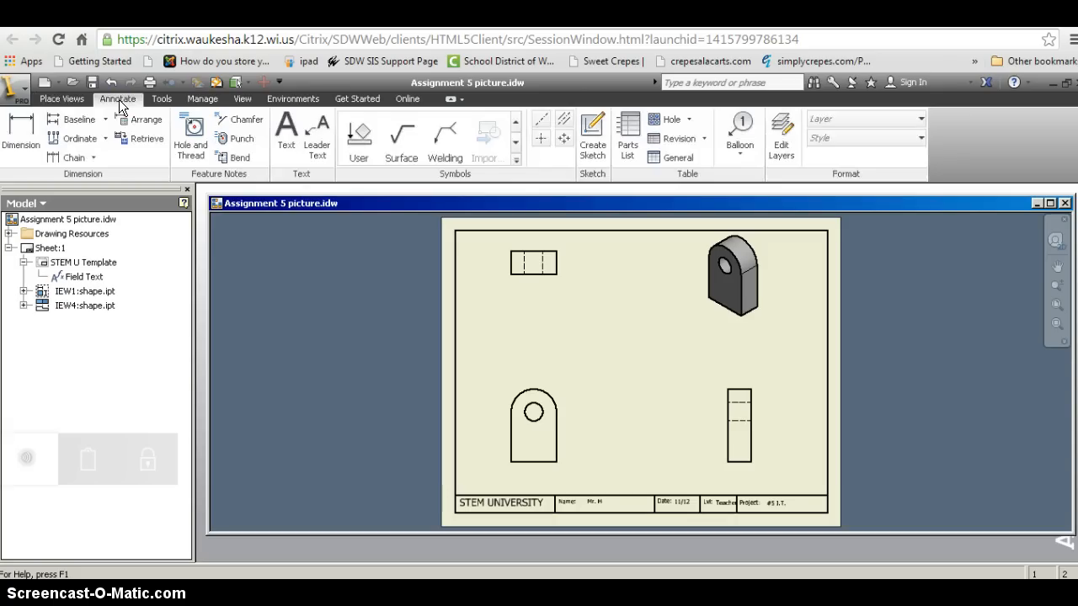
{"action": "left_click", "coordinate": [287, 142]}
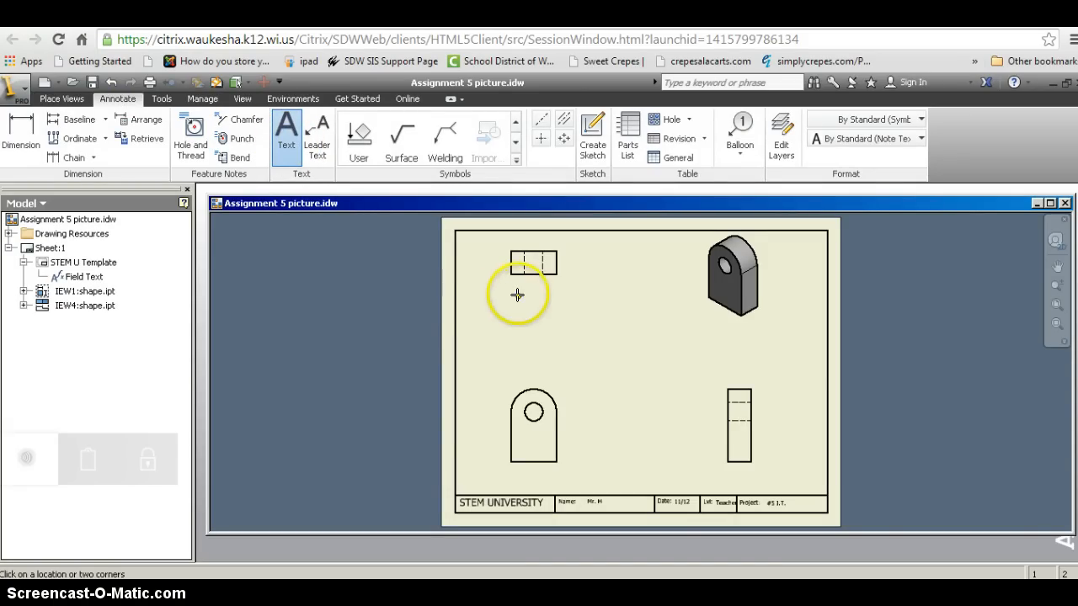
{"action": "left_click_drag", "start_coordinate": [510, 291], "coordinate": [561, 311]}
{"action": "type", "text": "TOP"}
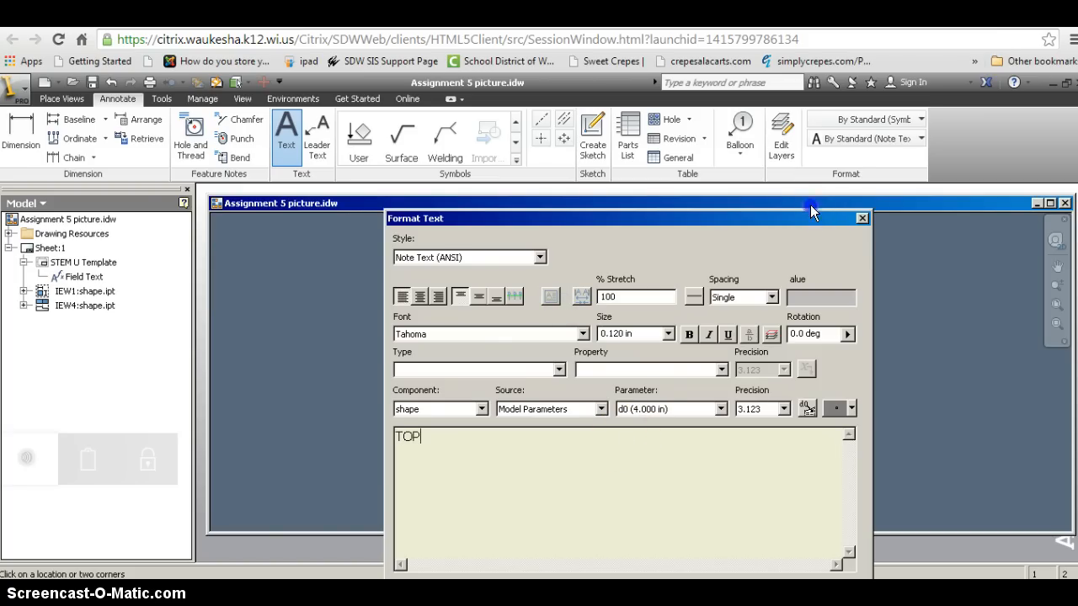
{"action": "left_click_drag", "start_coordinate": [812, 221], "coordinate": [790, 140]}
{"action": "left_click", "coordinate": [760, 506]}
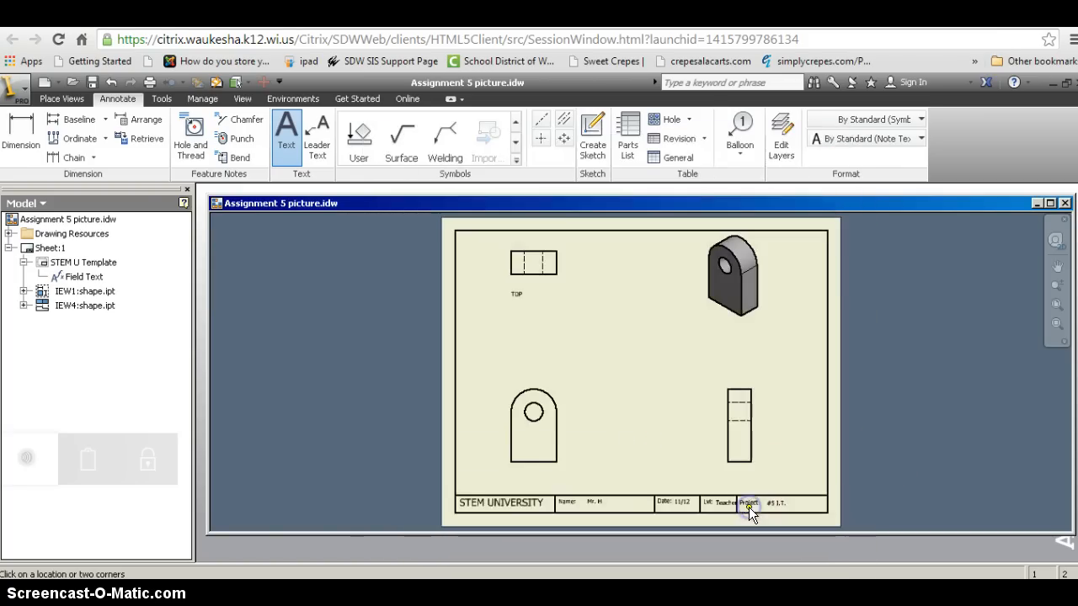
- Add the text labels FRONT beneath the front view and SIDE beneath the side view
{"action": "left_click_drag", "start_coordinate": [517, 474], "coordinate": [555, 486]}
{"action": "type", "text": "FRONT"}
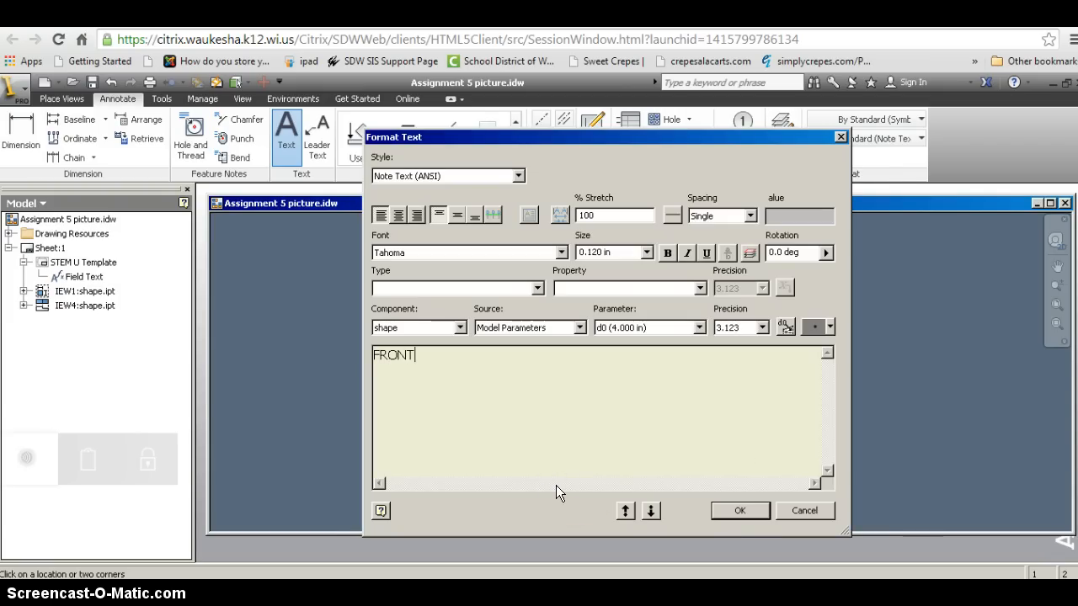
{"action": "left_click", "coordinate": [726, 508]}
{"action": "left_click_drag", "start_coordinate": [722, 479], "coordinate": [762, 487]}
{"action": "type", "text": "SIDE"}
{"action": "left_click", "coordinate": [758, 509]}
{"action": "key", "text": "Escape"}
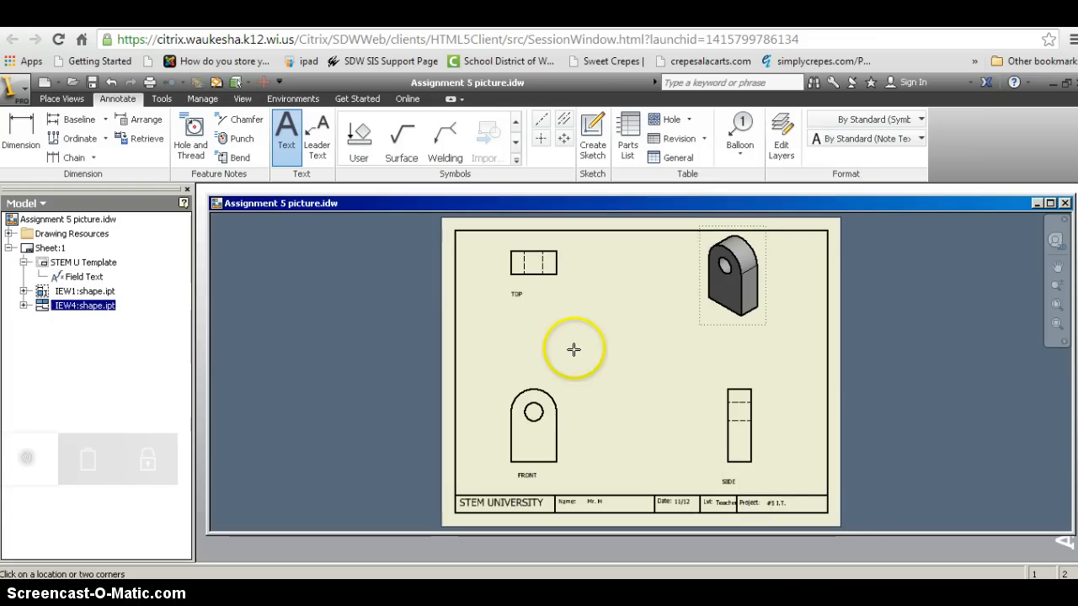
- Reposition the TOP, FRONT and SIDE labels so each is centred beneath its view
{"action": "left_click", "coordinate": [514, 292]}
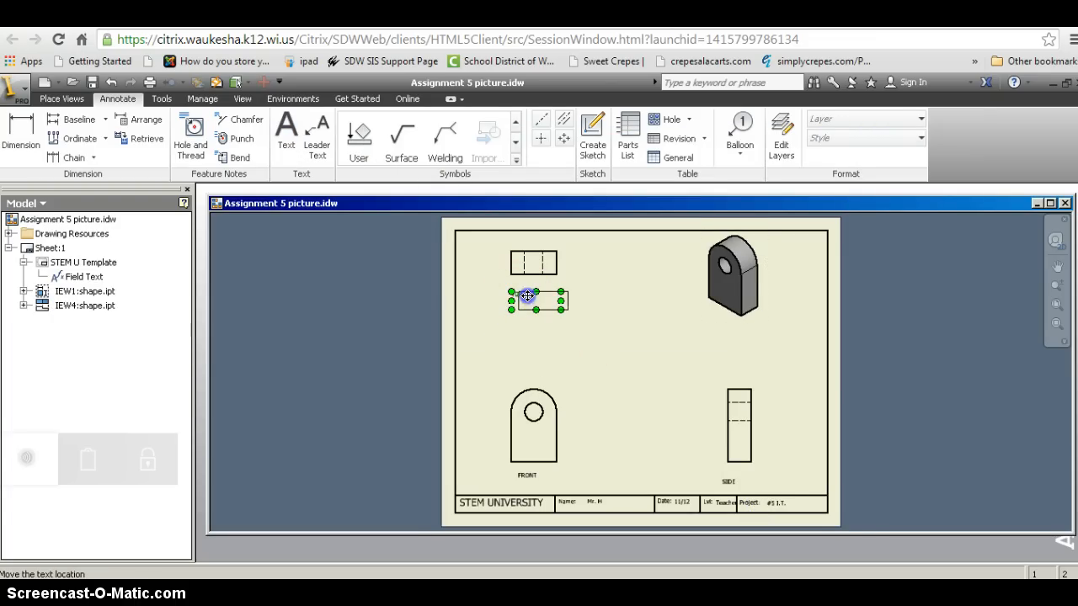
{"action": "left_click", "coordinate": [598, 356]}
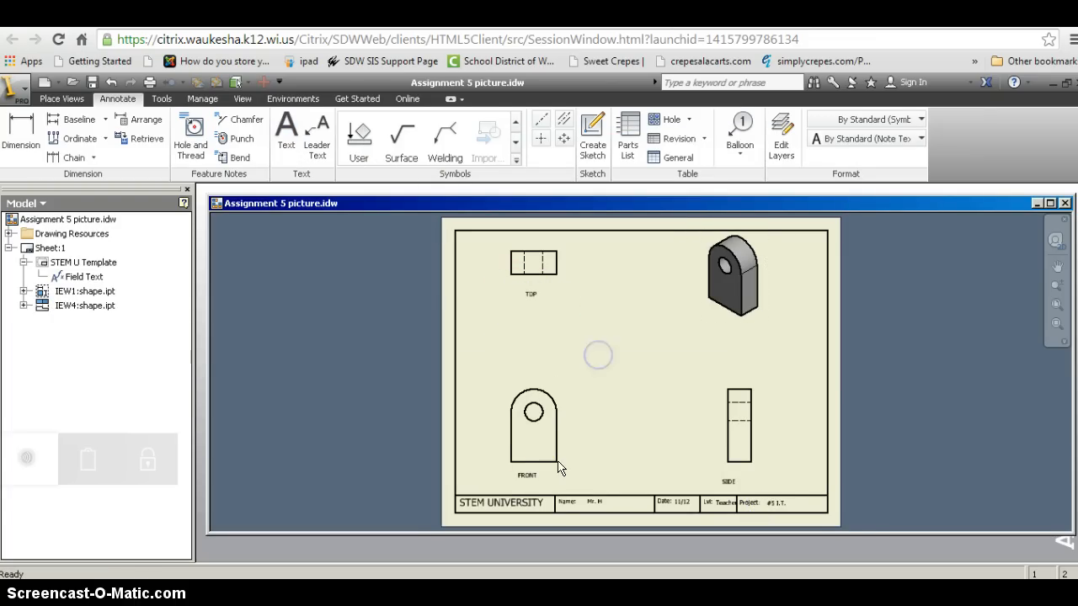
{"action": "left_click", "coordinate": [529, 477]}
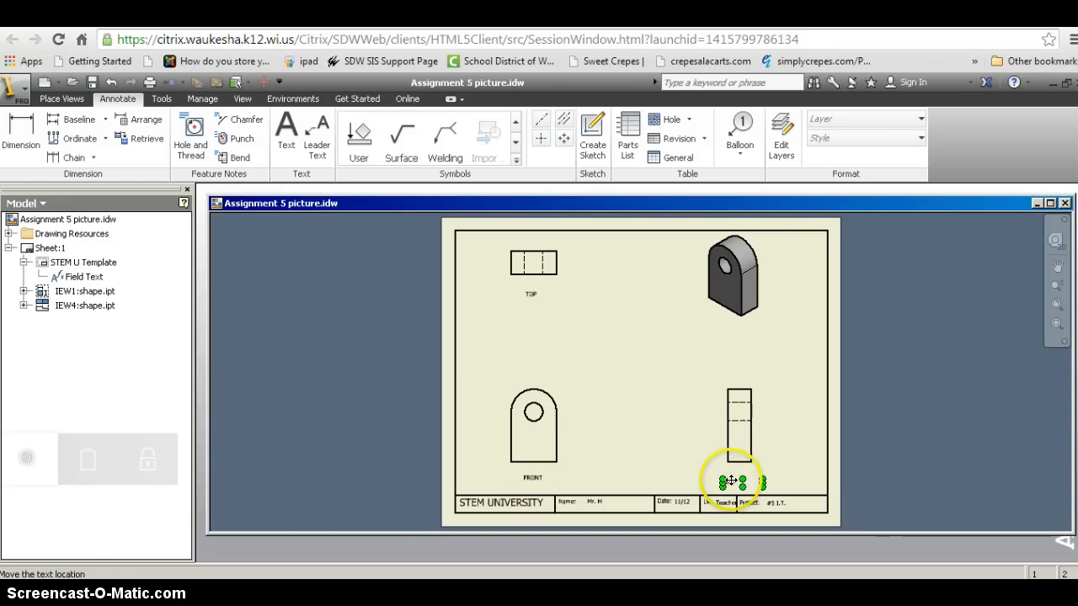
{"action": "left_click_drag", "start_coordinate": [731, 481], "coordinate": [743, 483]}
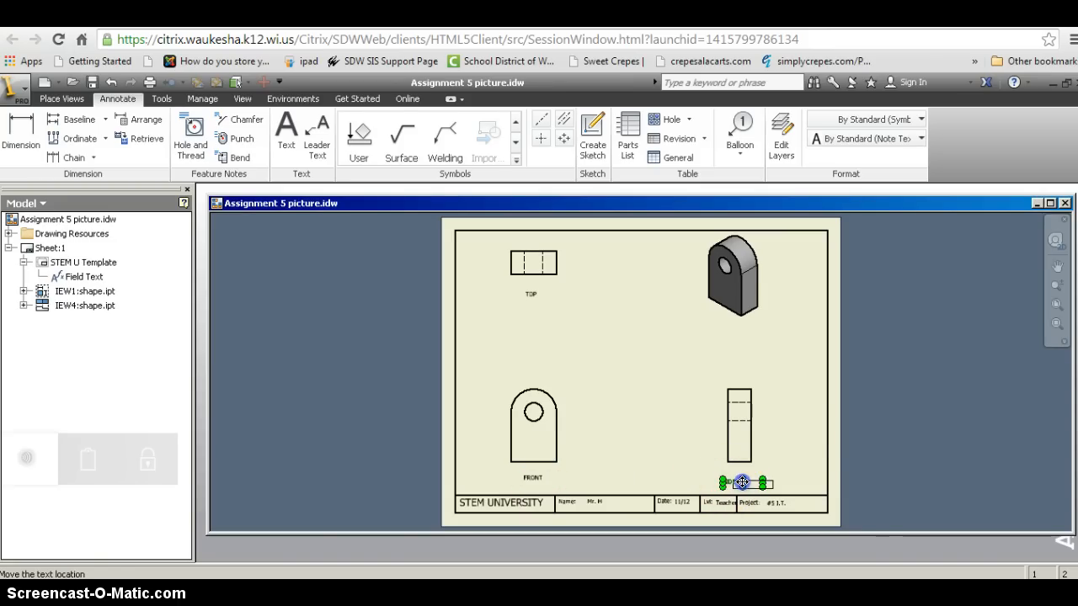
{"action": "left_click", "coordinate": [824, 433]}
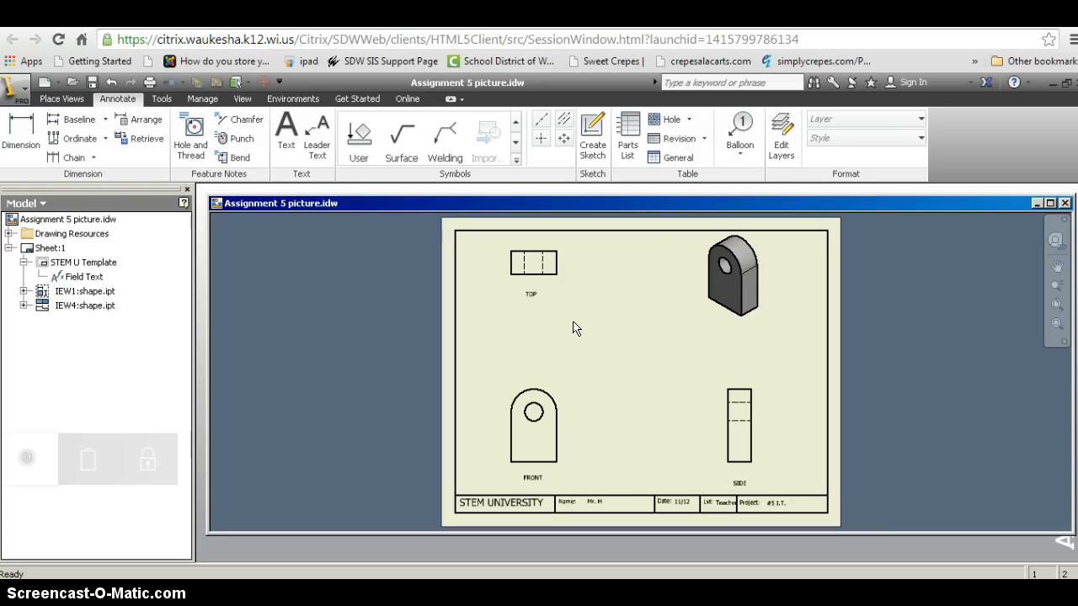
- Add a center mark to the circular hole in the front view
{"action": "left_click", "coordinate": [540, 139]}
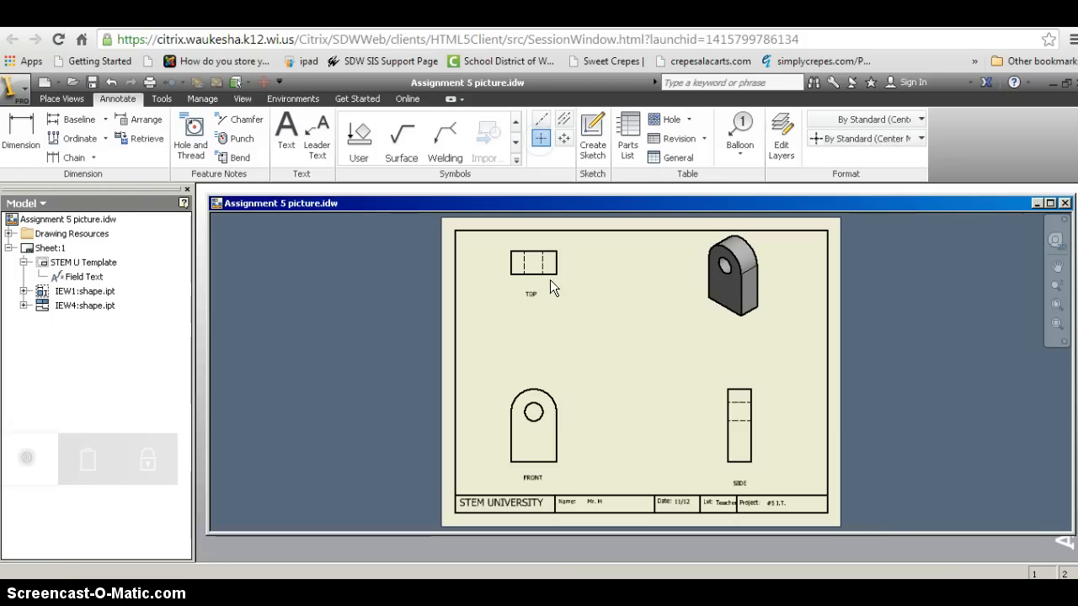
{"action": "left_click", "coordinate": [534, 412]}
{"action": "left_click", "coordinate": [697, 424]}
- Add bisecting centerlines between the hole's two hidden lines in the top view and in the side view
{"action": "left_click", "coordinate": [566, 125]}
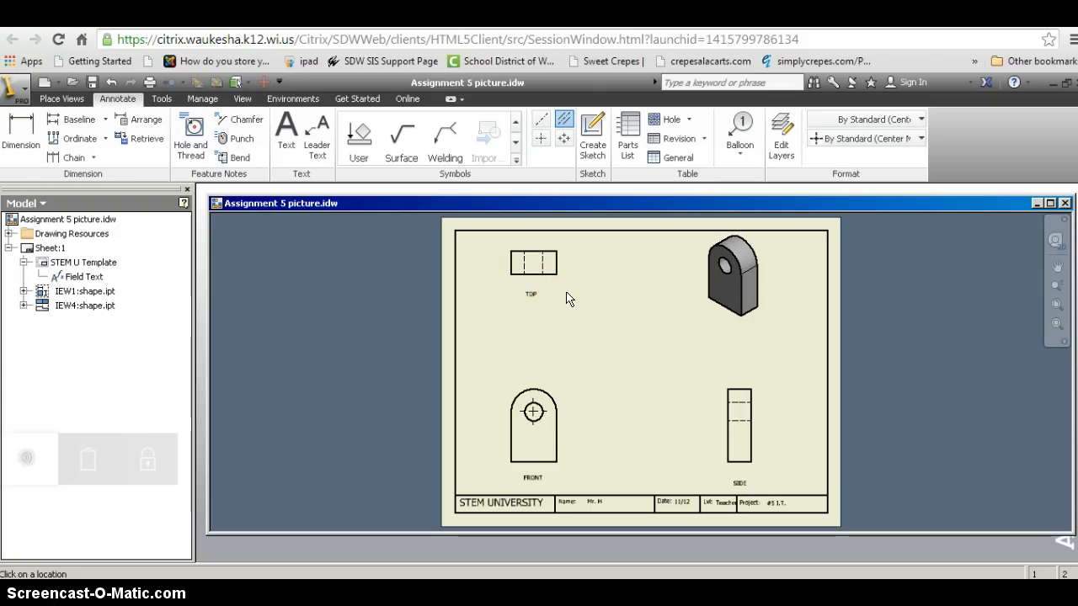
{"action": "left_click", "coordinate": [542, 257]}
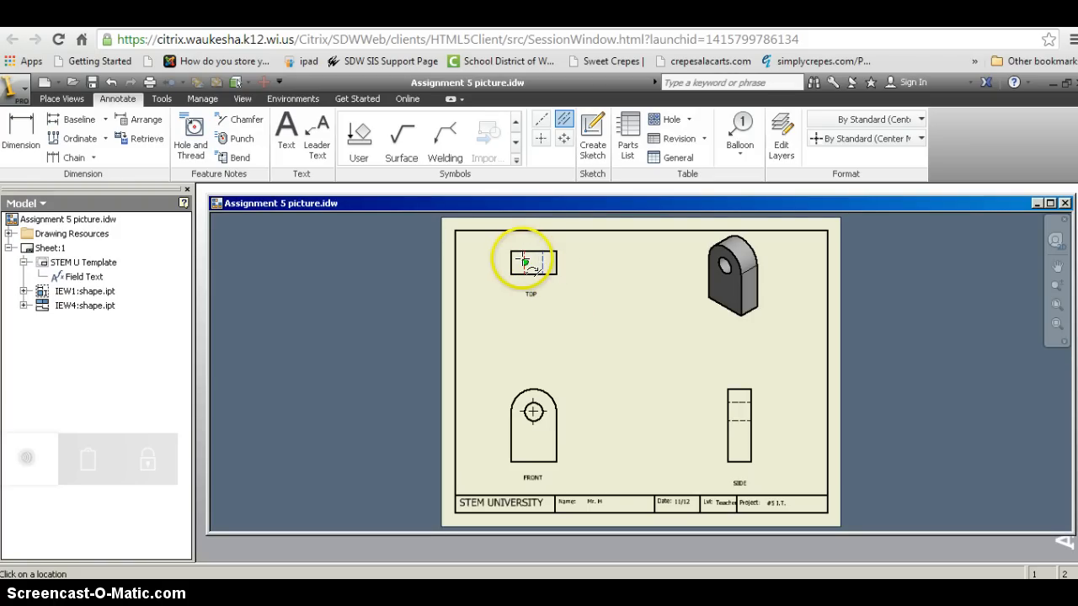
{"action": "left_click", "coordinate": [524, 261]}
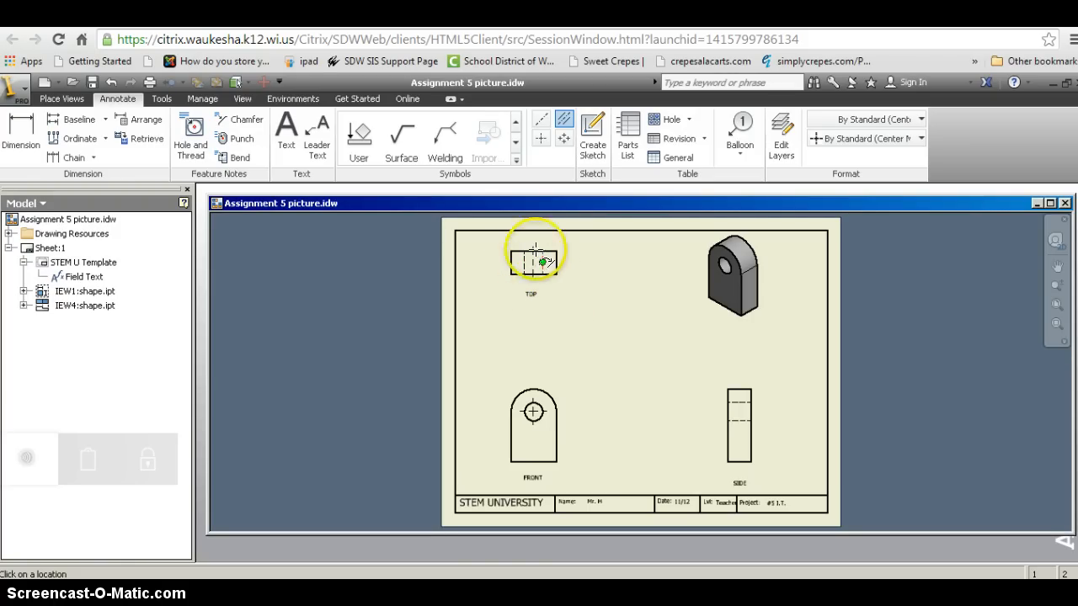
{"action": "left_click", "coordinate": [735, 407]}
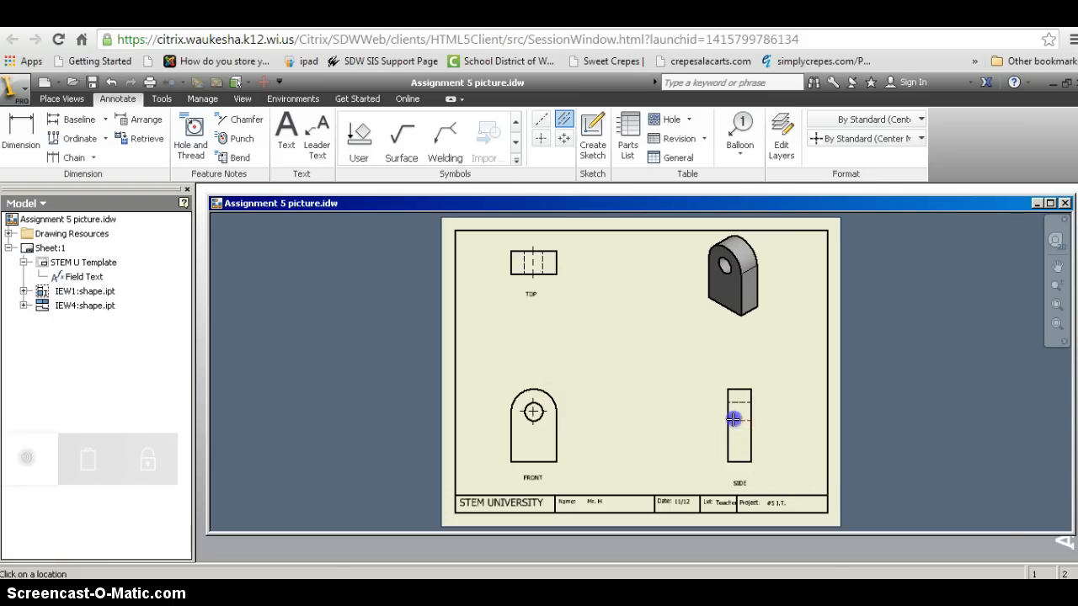
{"action": "left_click", "coordinate": [738, 417]}
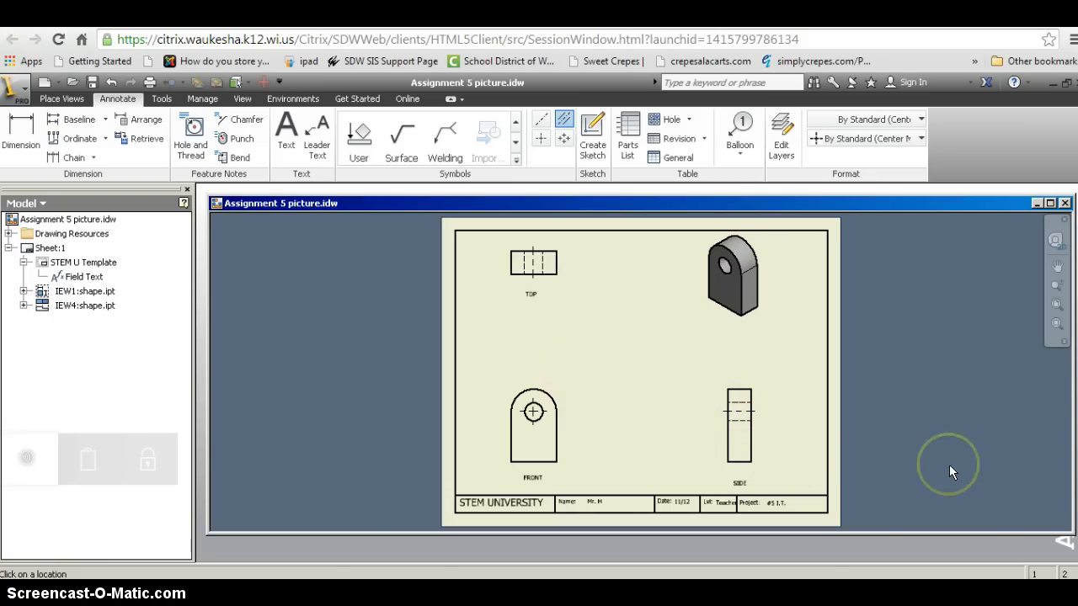
{"action": "key", "text": "Escape"}
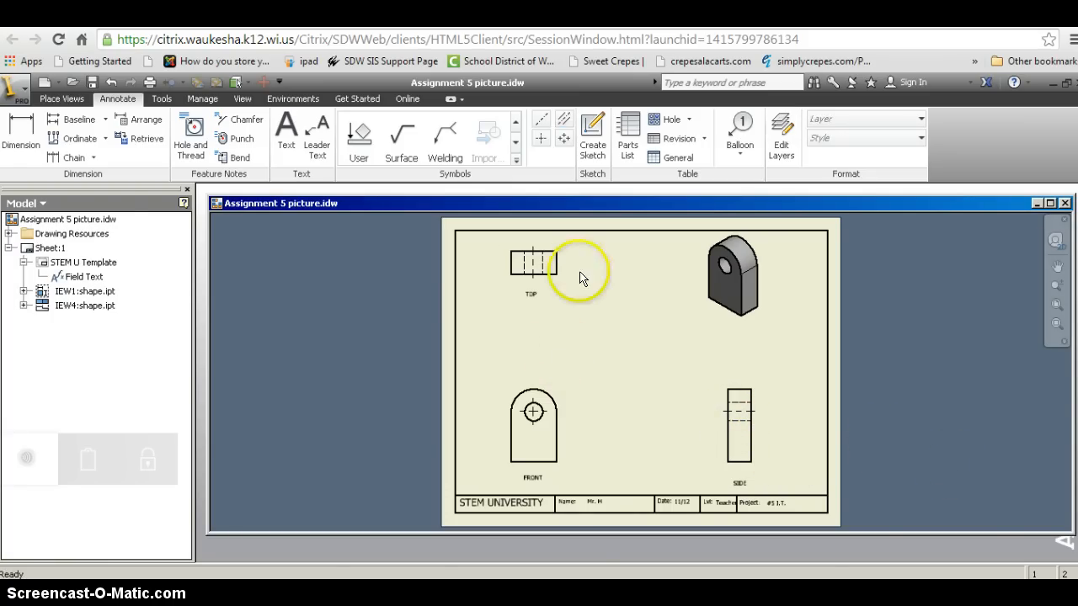
- Dimension the overall width of the top view, placing the dimension between the view and its TOP label
{"action": "left_click", "coordinate": [29, 140]}
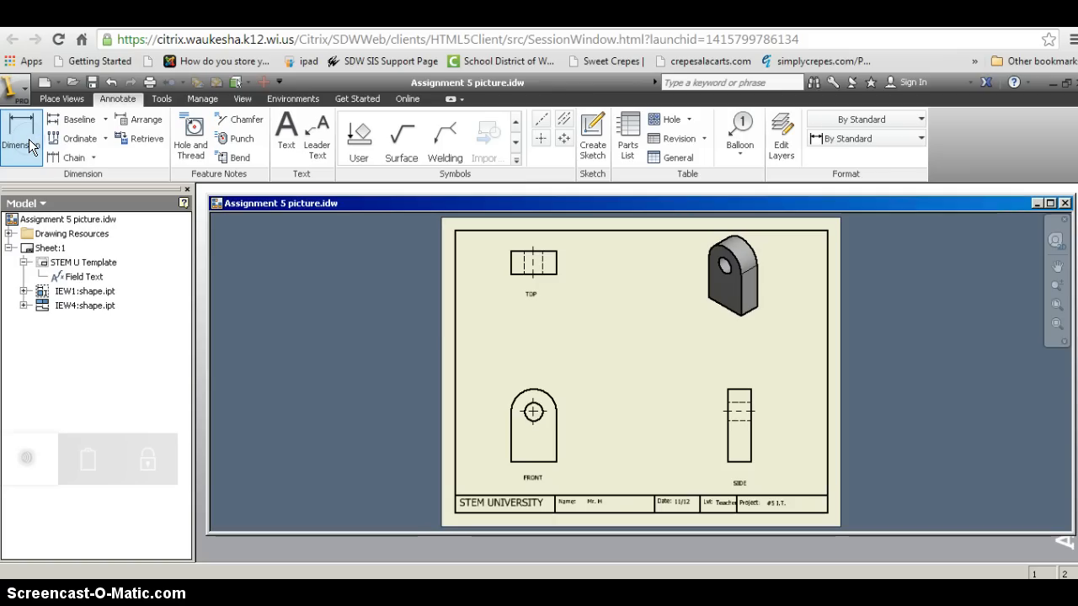
{"action": "left_click", "coordinate": [266, 306]}
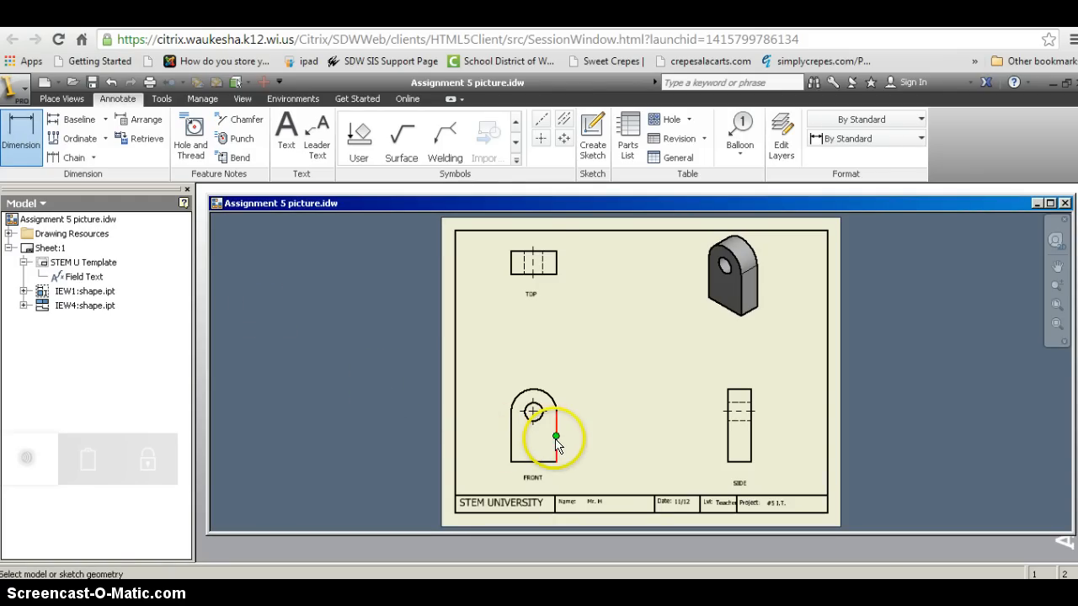
{"action": "left_click", "coordinate": [555, 257]}
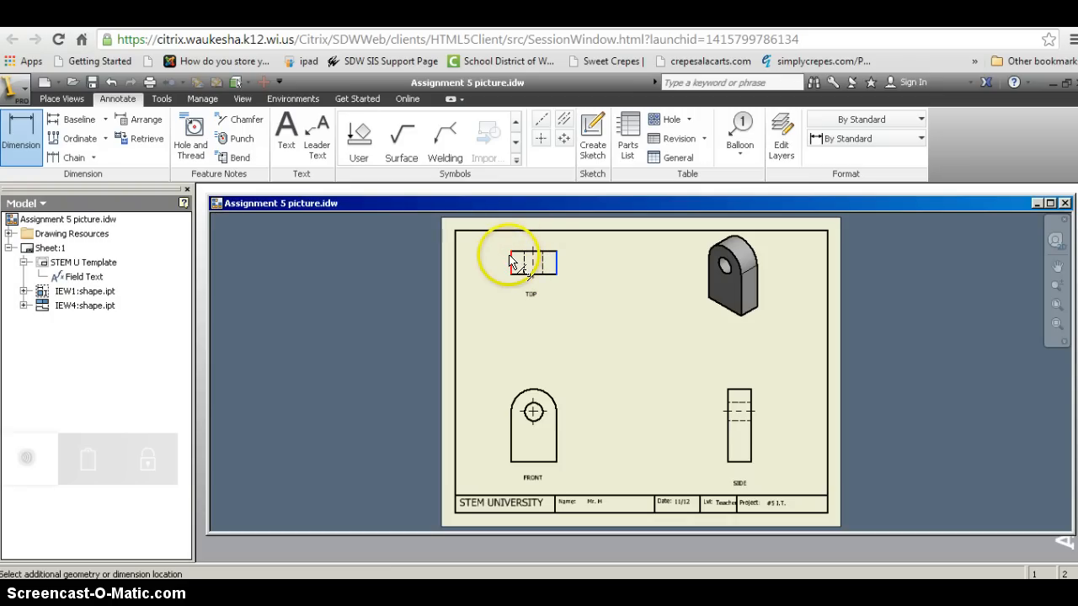
{"action": "left_click", "coordinate": [509, 255]}
{"action": "left_click", "coordinate": [526, 274]}
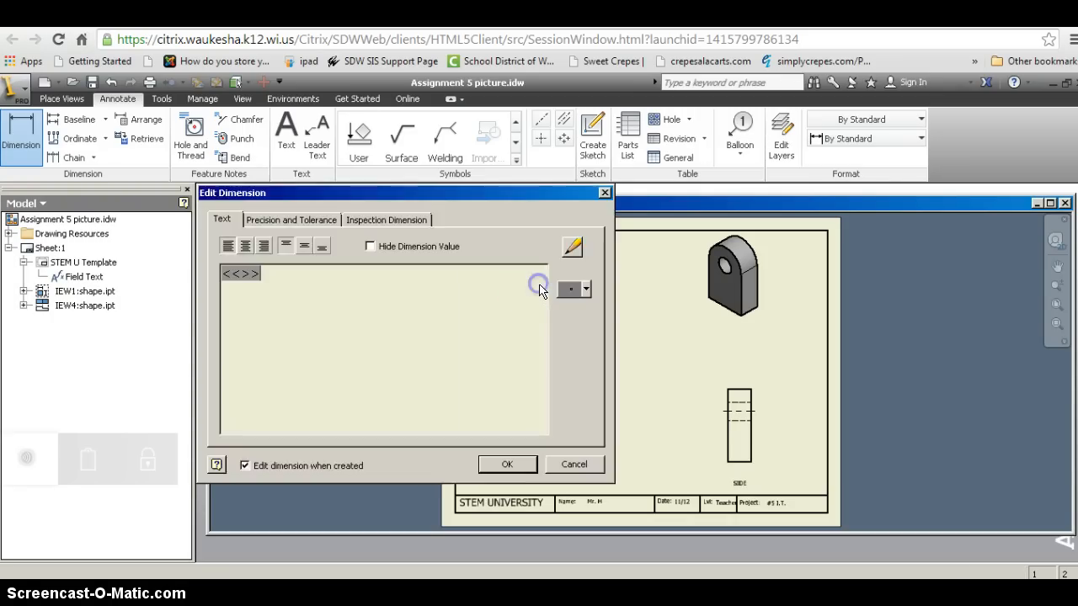
{"action": "left_click", "coordinate": [514, 461]}
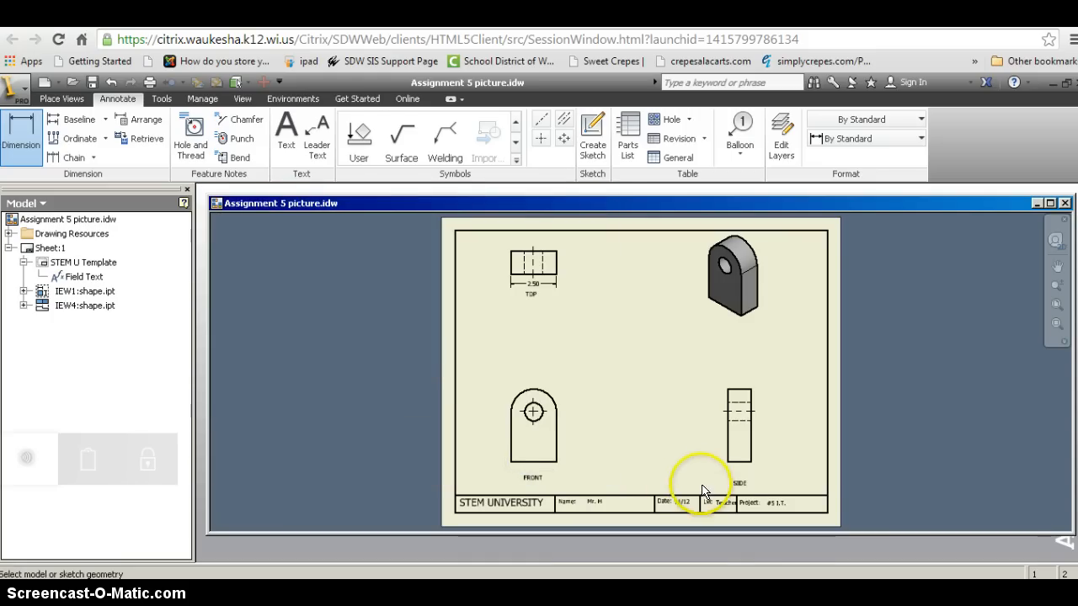
- Dimension the side view's overall height to the right of the view and its bottom edge's width just beneath it
{"action": "left_click", "coordinate": [733, 461]}
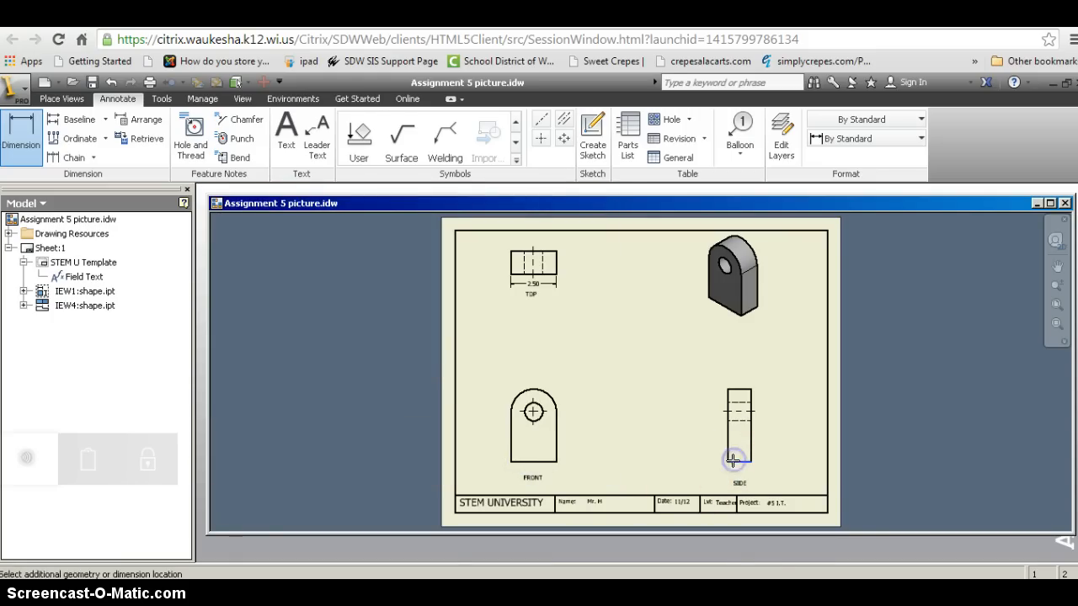
{"action": "left_click", "coordinate": [738, 390]}
{"action": "left_click", "coordinate": [763, 407]}
{"action": "left_click", "coordinate": [507, 464]}
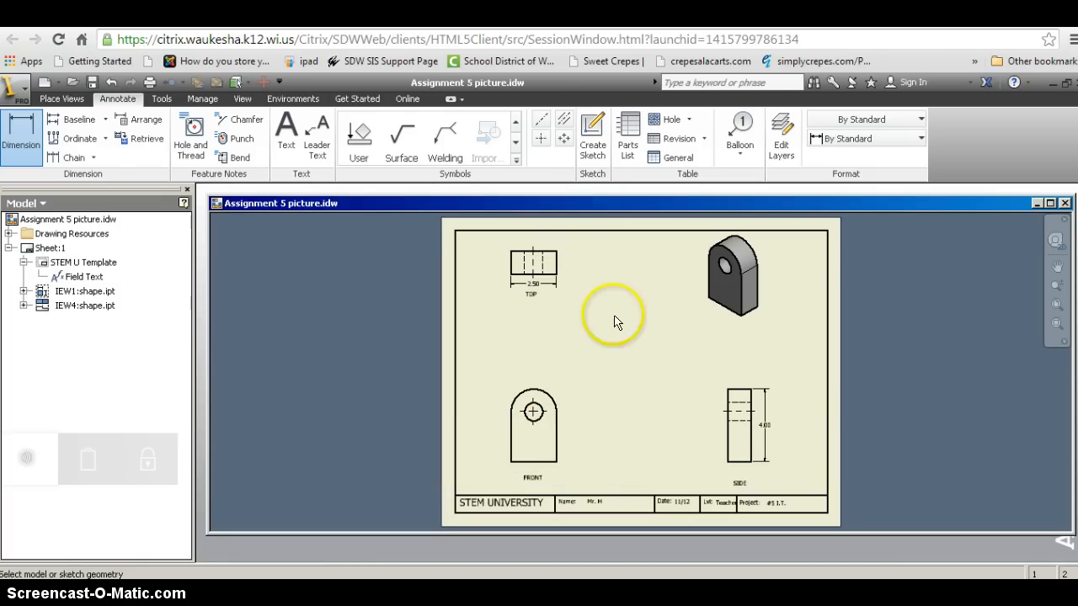
{"action": "left_click", "coordinate": [735, 462]}
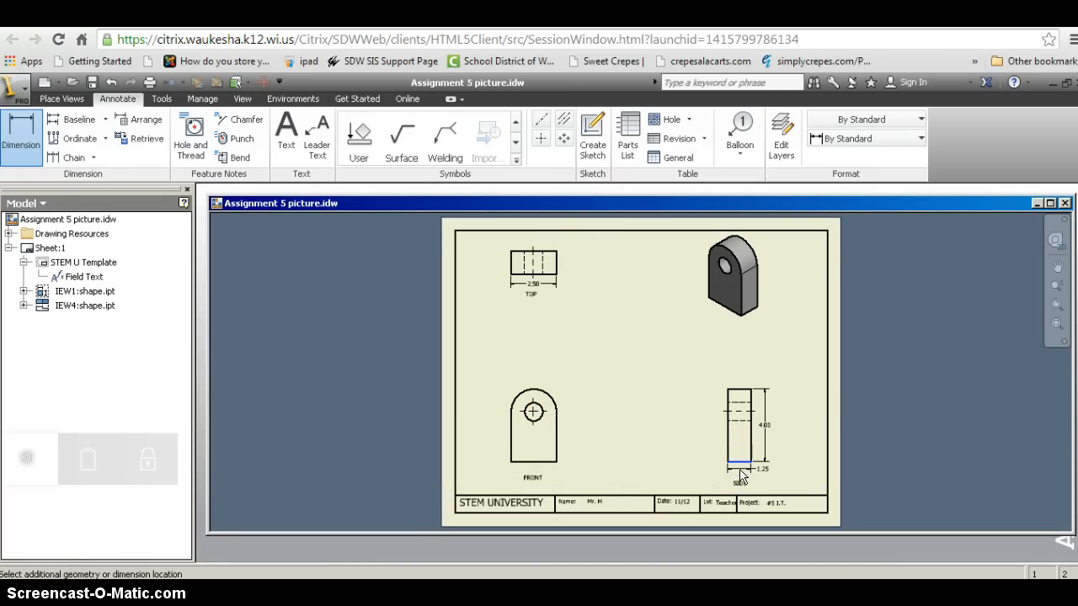
{"action": "left_click", "coordinate": [739, 469]}
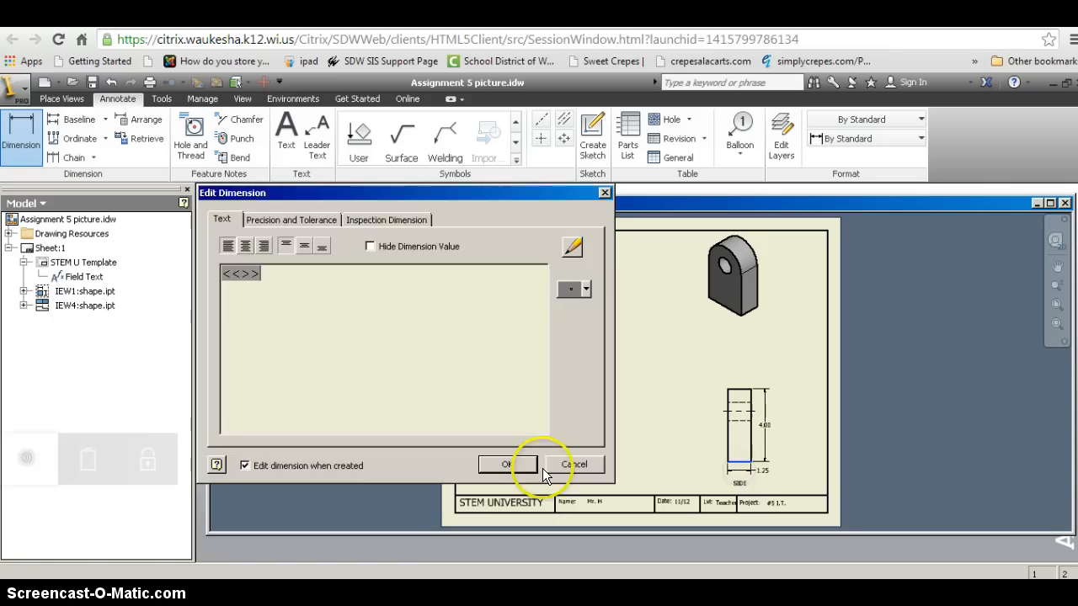
{"action": "left_click", "coordinate": [506, 463]}
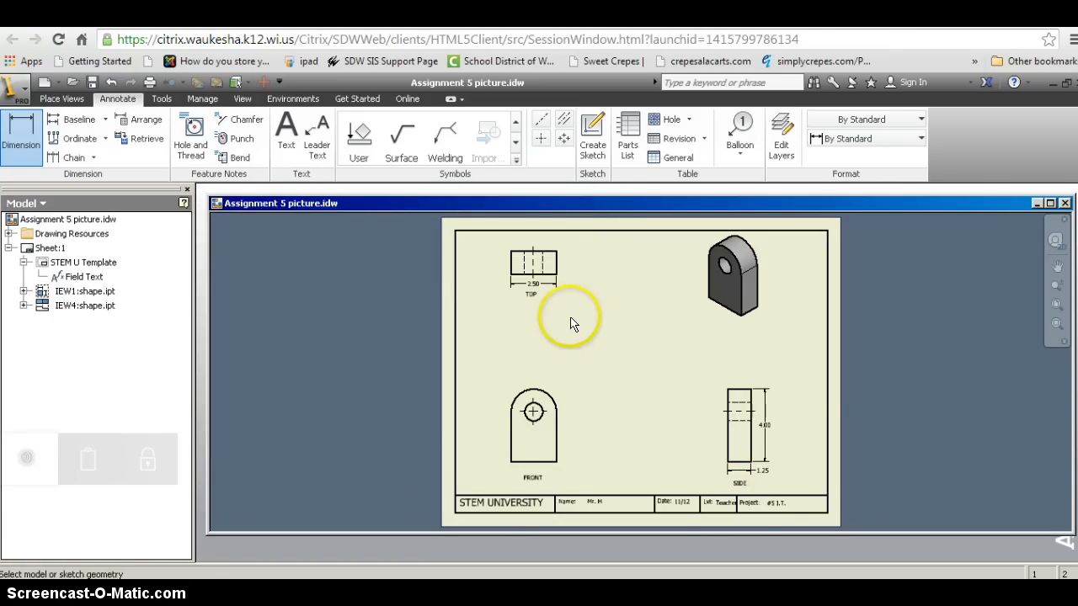
- Dimension the rounded top's radius and the hole's diameter in the front view, placing both to the right of the features
{"action": "left_click", "coordinate": [543, 391]}
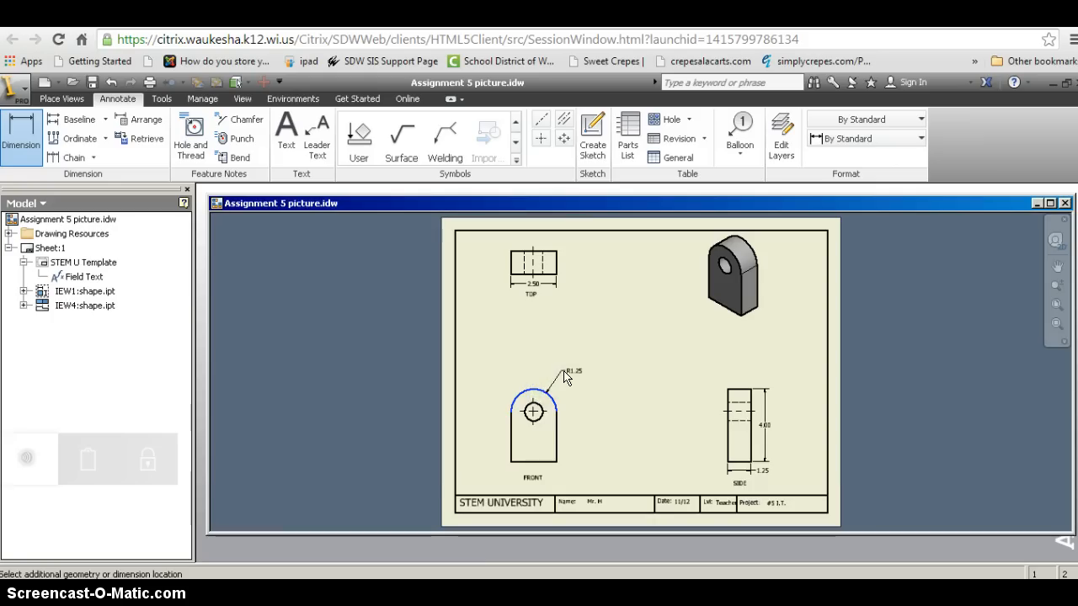
{"action": "left_click", "coordinate": [564, 377]}
{"action": "left_click", "coordinate": [502, 464]}
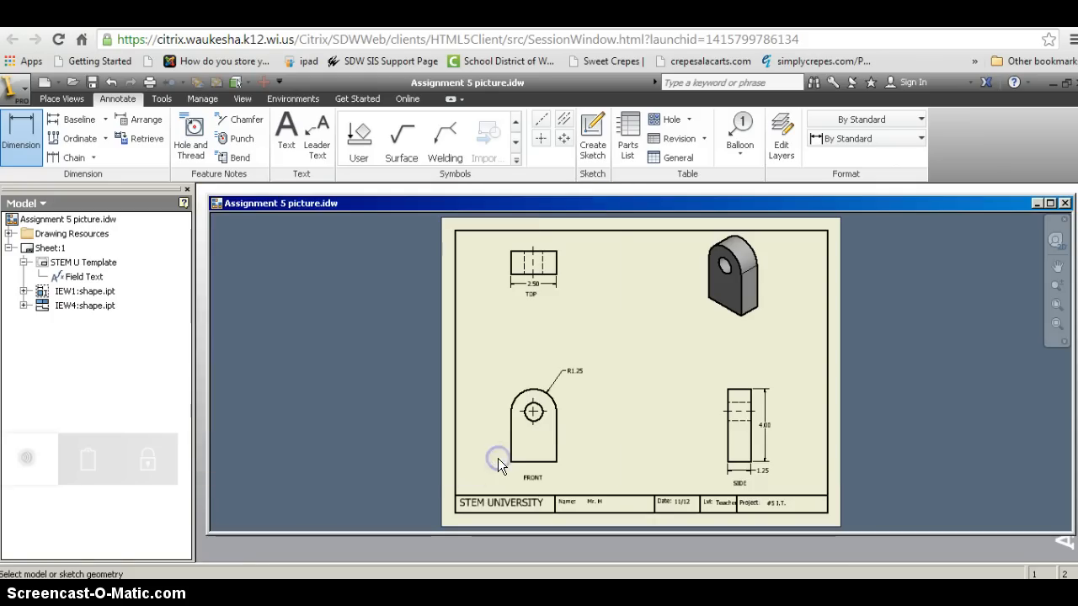
{"action": "left_click", "coordinate": [536, 413]}
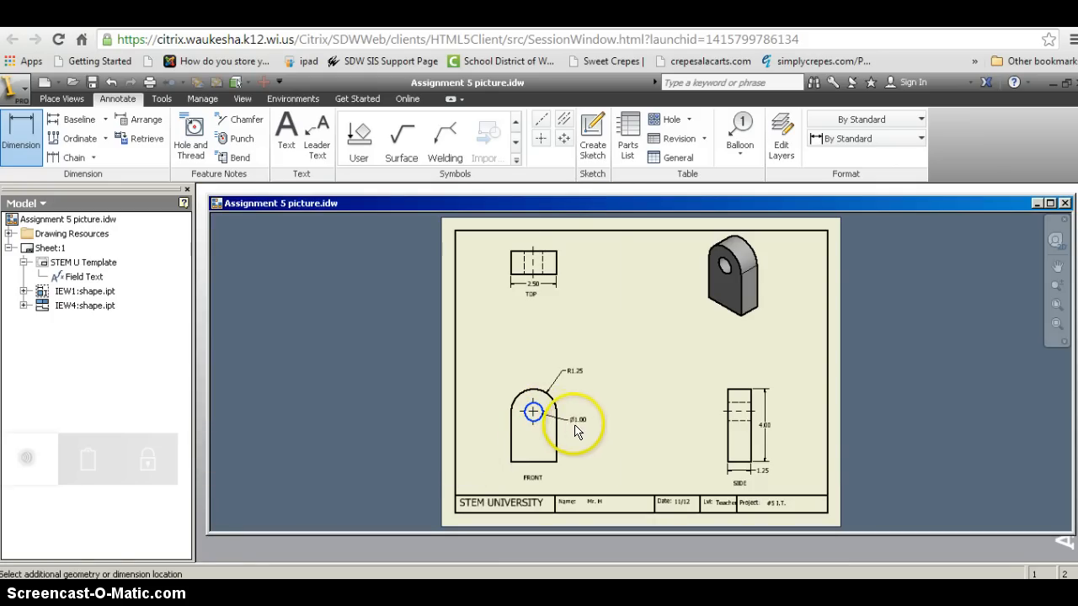
{"action": "left_click", "coordinate": [580, 423]}
{"action": "left_click", "coordinate": [508, 465]}
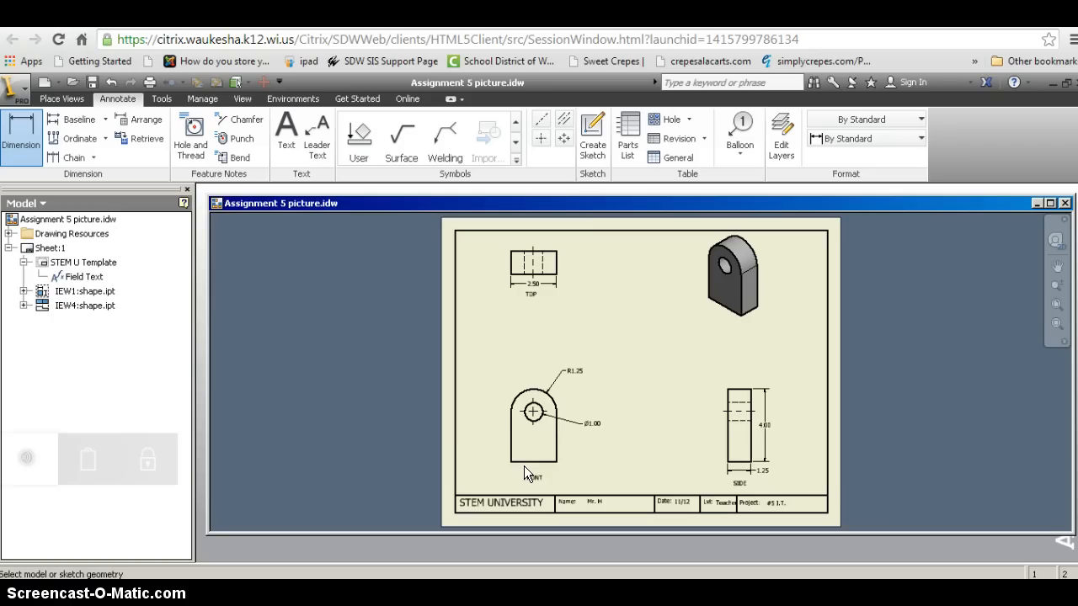
- Dimension the hole center's height above the front view's bottom edge and its horizontal distance from the left edge
{"action": "left_click", "coordinate": [534, 411]}
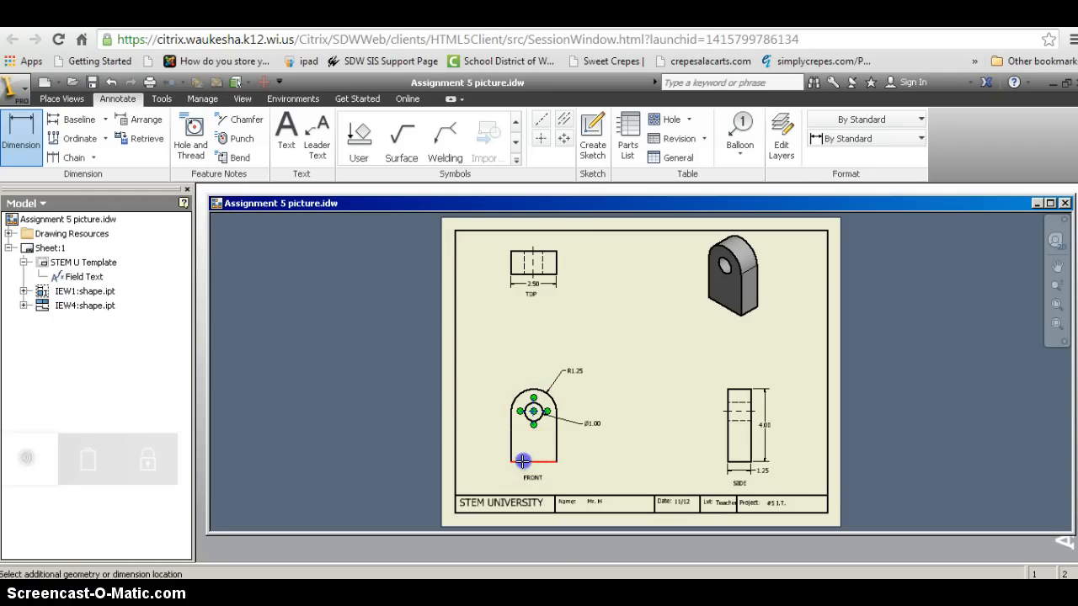
{"action": "left_click", "coordinate": [523, 461]}
{"action": "left_click", "coordinate": [486, 434]}
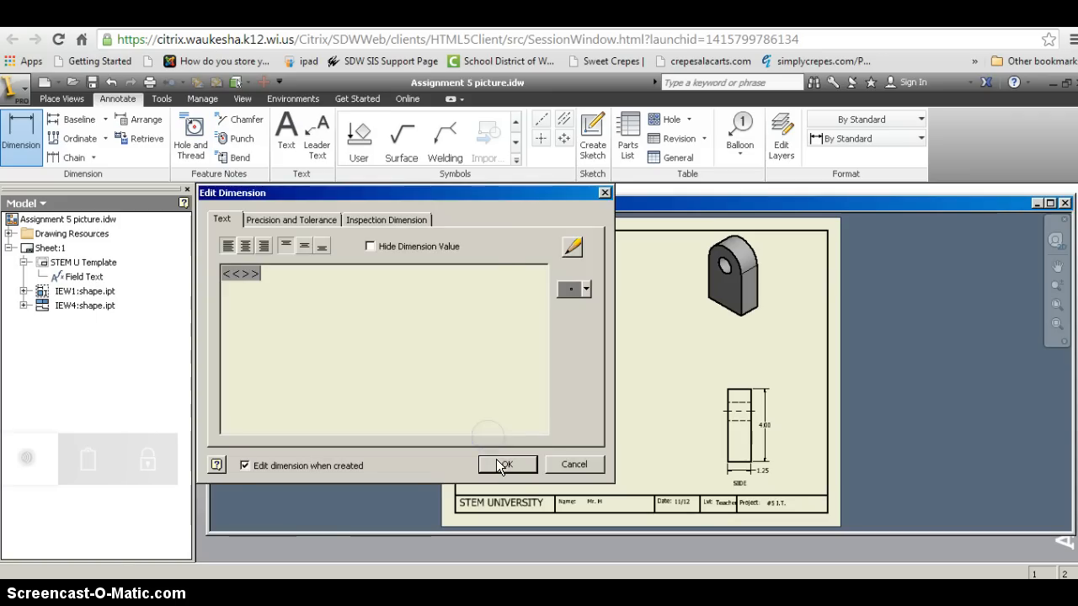
{"action": "left_click", "coordinate": [502, 465]}
{"action": "left_click", "coordinate": [528, 416]}
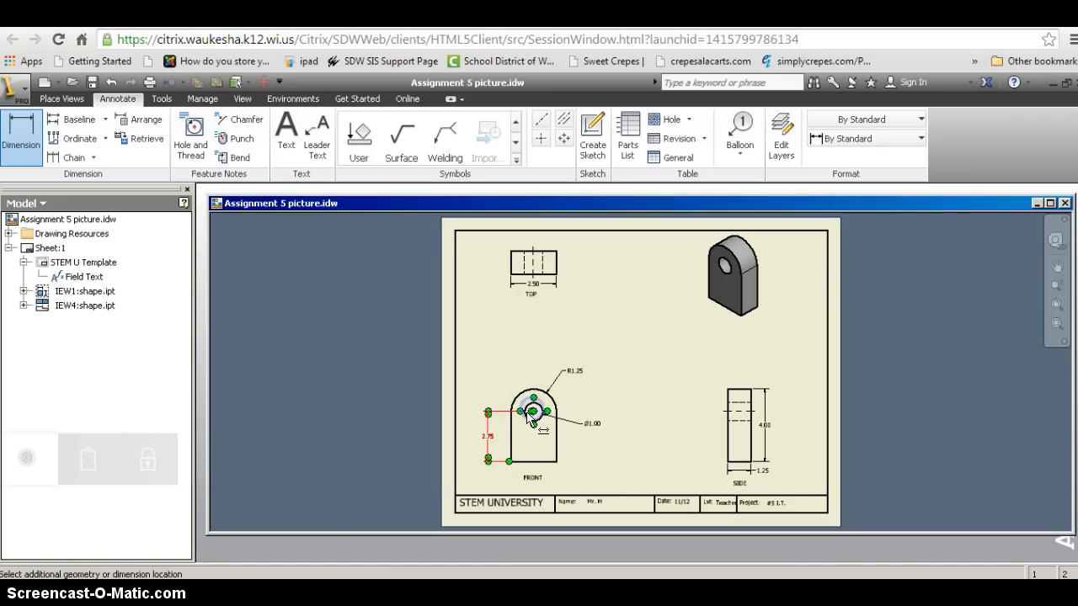
{"action": "left_click", "coordinate": [511, 417]}
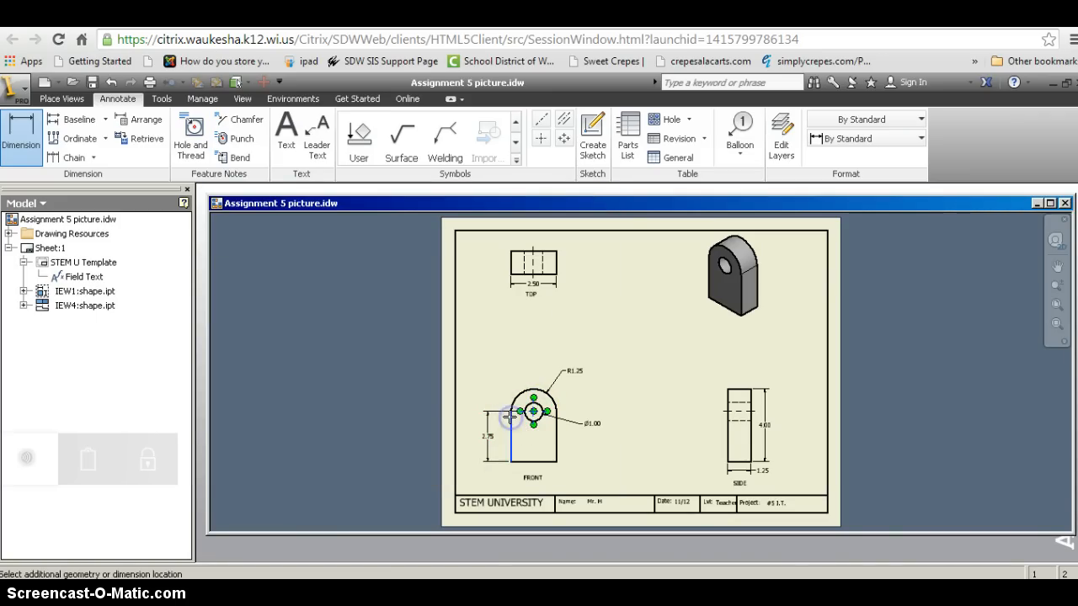
{"action": "left_click", "coordinate": [498, 368]}
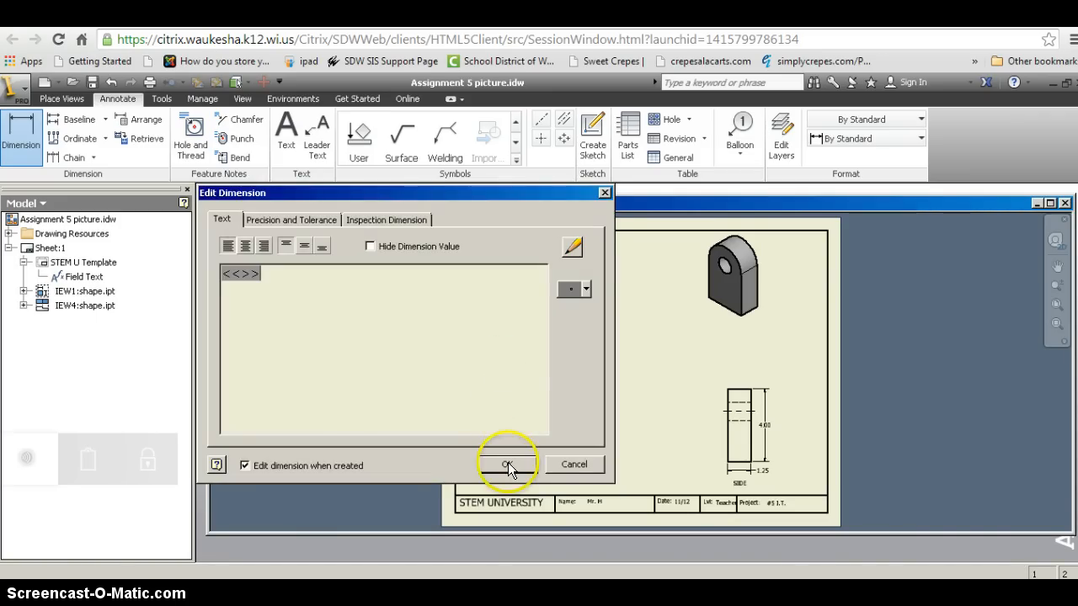
{"action": "left_click", "coordinate": [508, 465]}
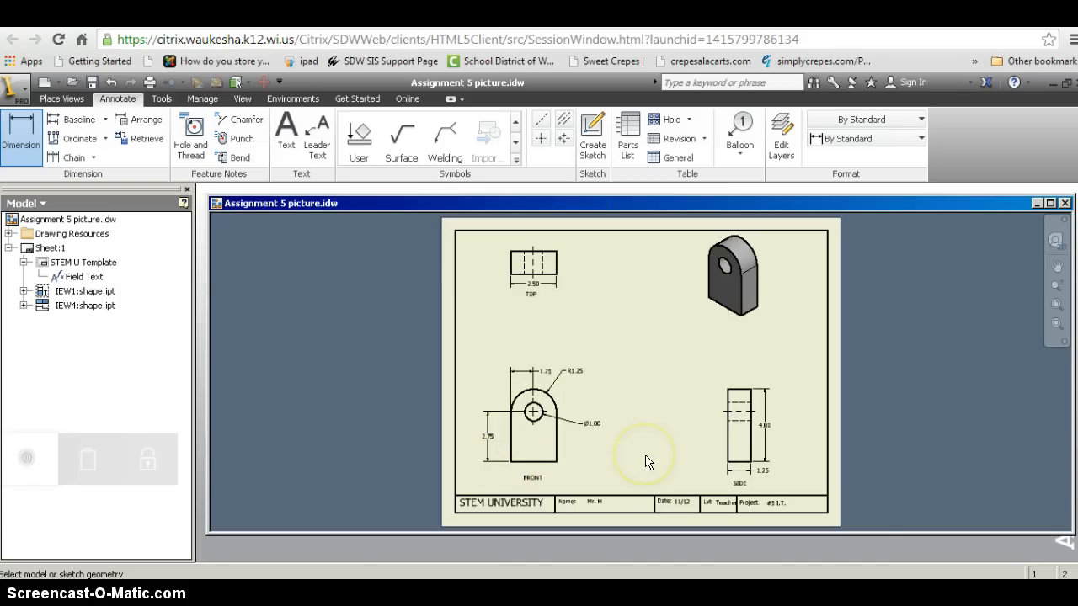